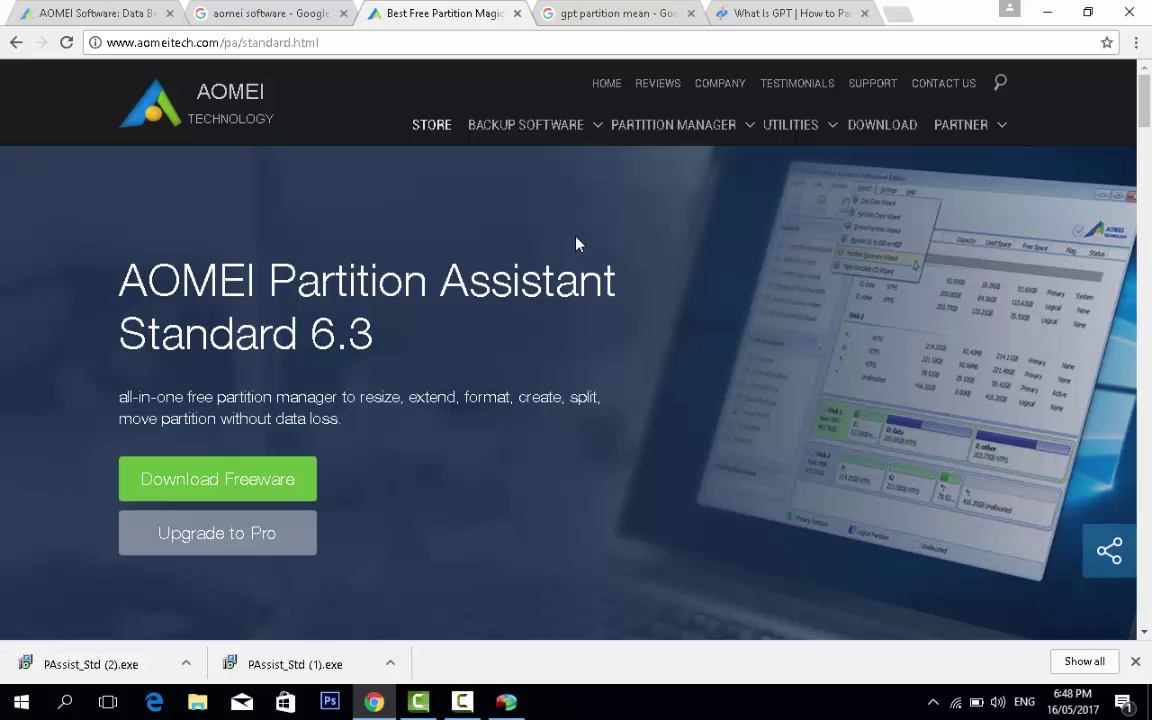
Switch to AOMEI Partition Assistant, view the MBR-to-GPT conversion confirmation for Disk 1, and cancel it.
{"action": "mouse_move", "coordinate": [576, 126]}
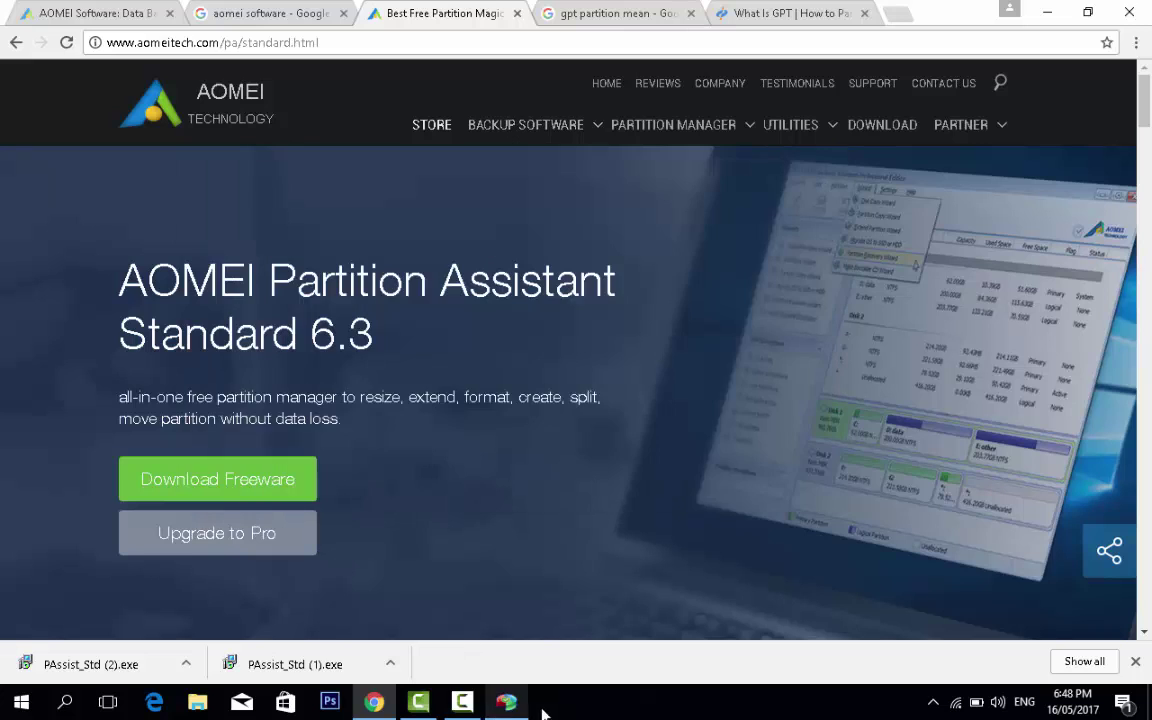
{"action": "left_click", "coordinate": [506, 702]}
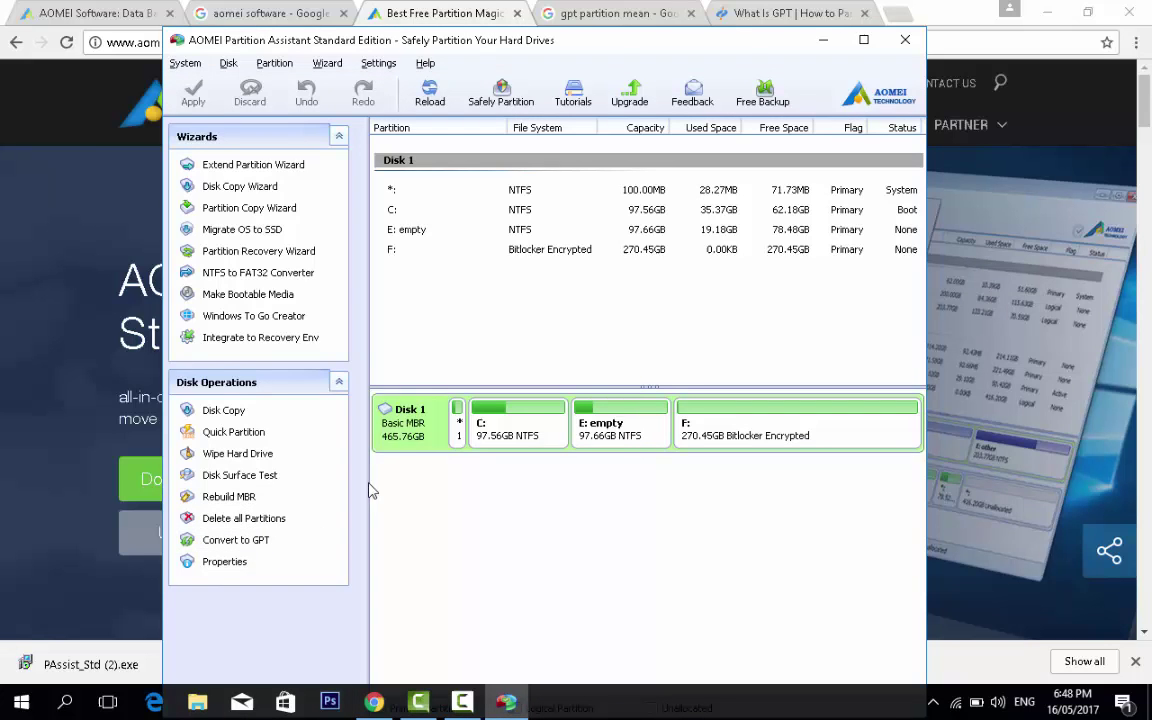
{"action": "right_click", "coordinate": [422, 452]}
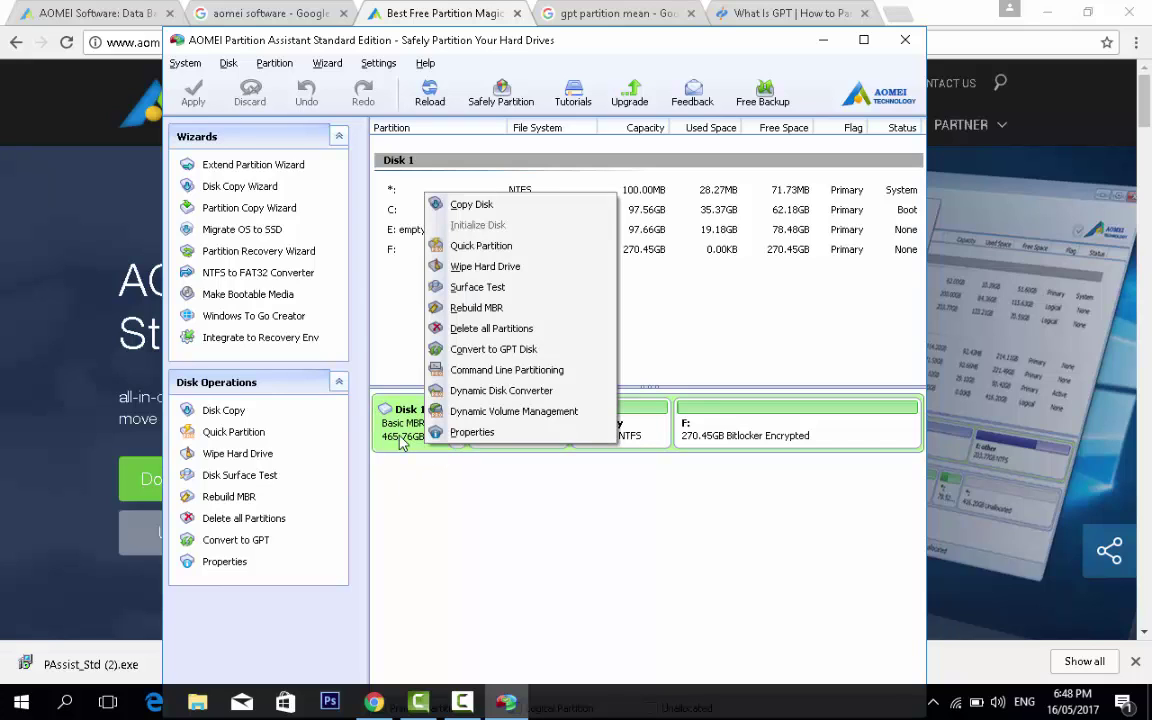
{"action": "left_click", "coordinate": [560, 358]}
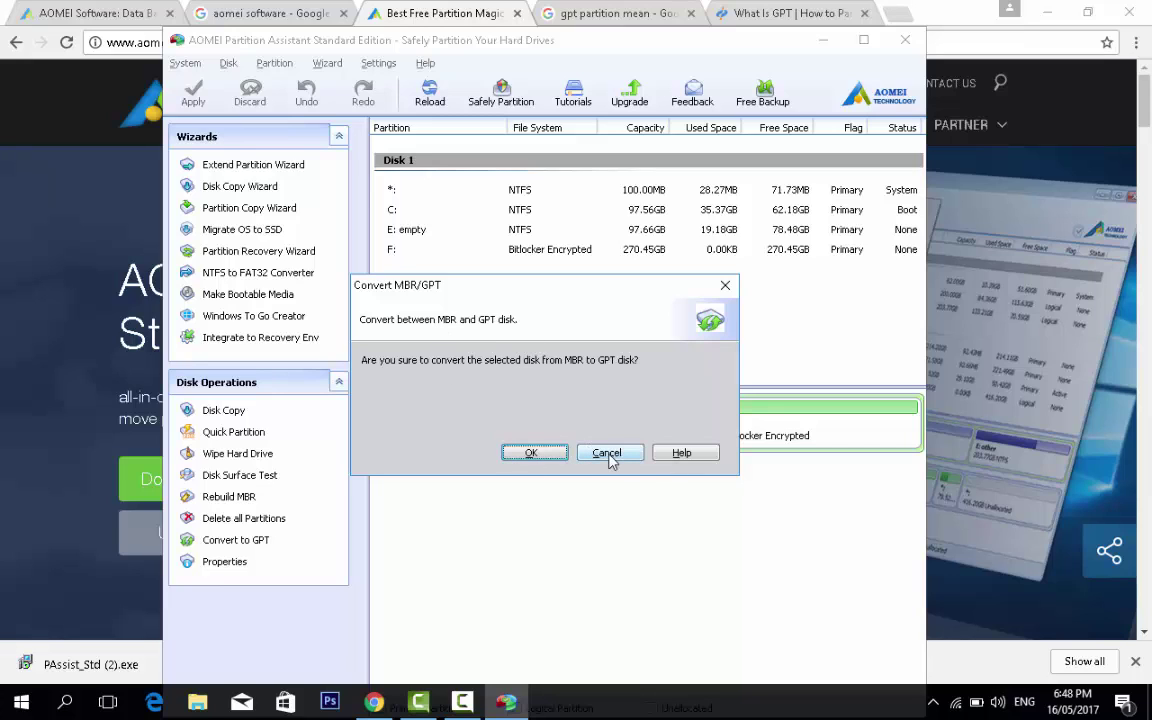
{"action": "left_click", "coordinate": [607, 456]}
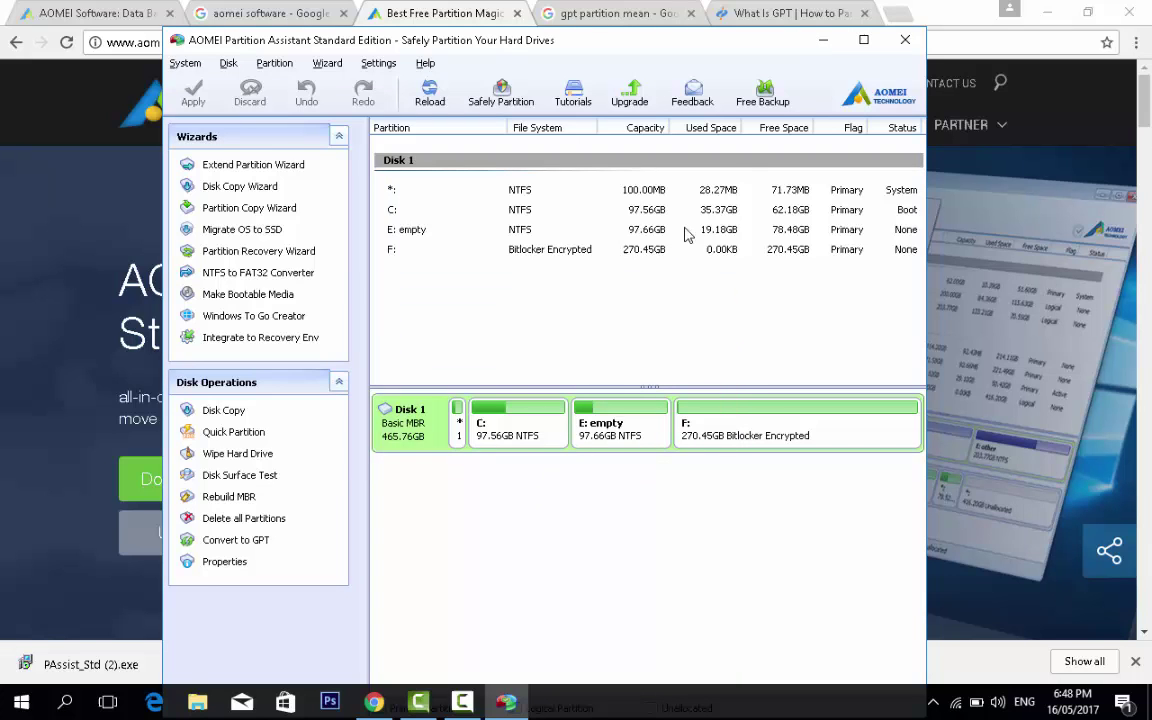
{"action": "left_click", "coordinate": [823, 45]}
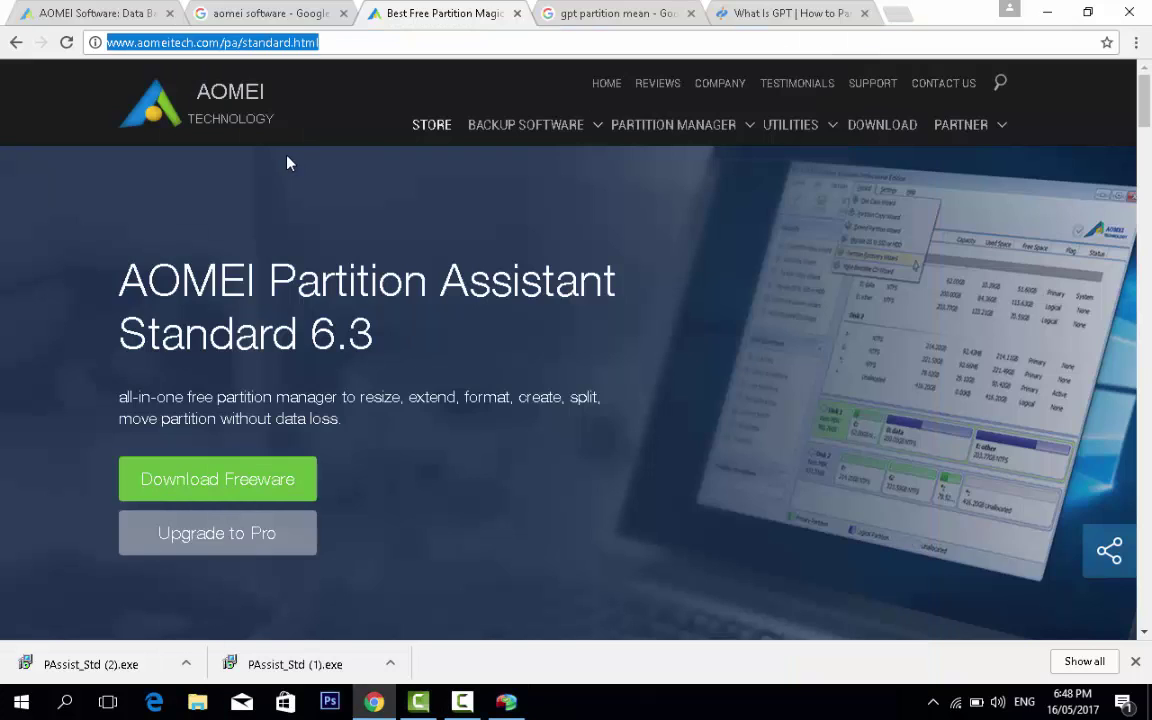
Search Google for "aomei software" and open the Partition Assistant Standard page on the AOMEI website.
{"action": "left_click", "coordinate": [268, 16]}
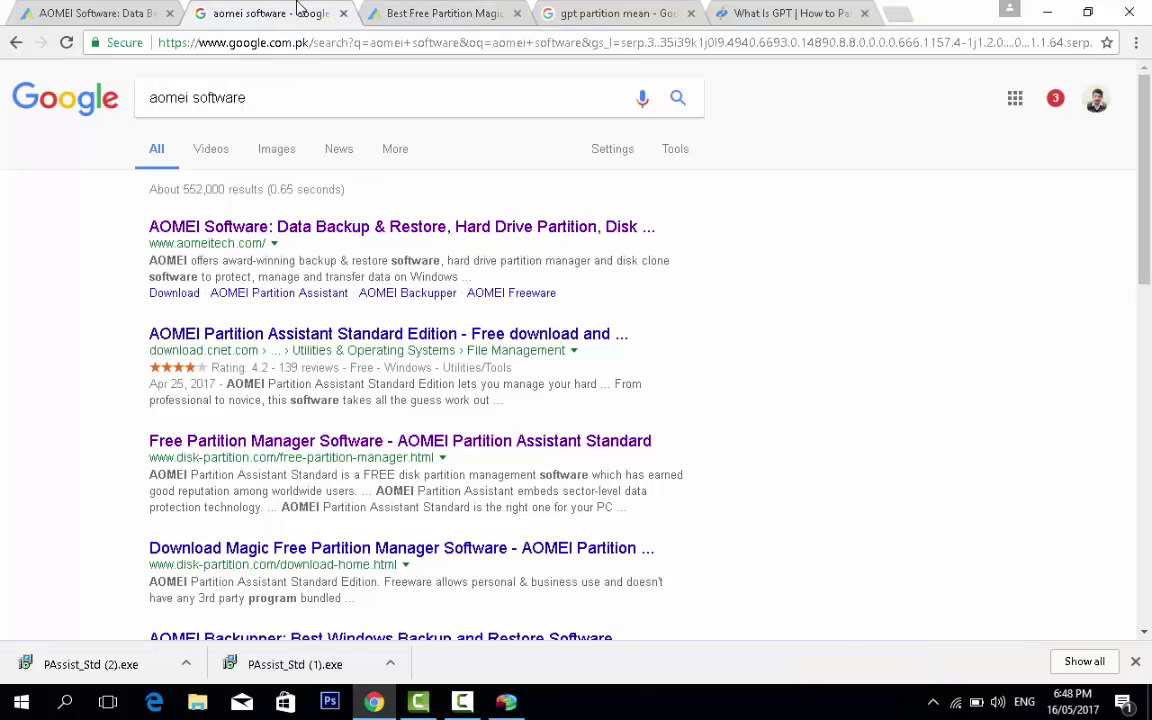
{"action": "left_click", "coordinate": [280, 100]}
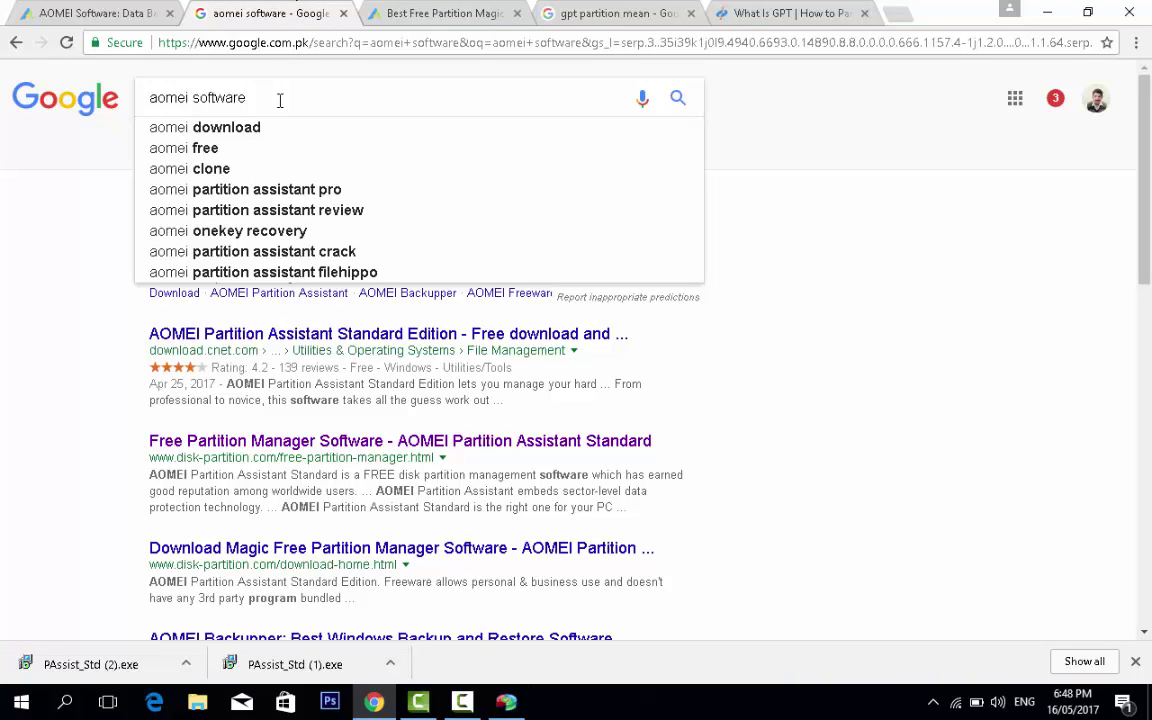
{"action": "left_click", "coordinate": [677, 101]}
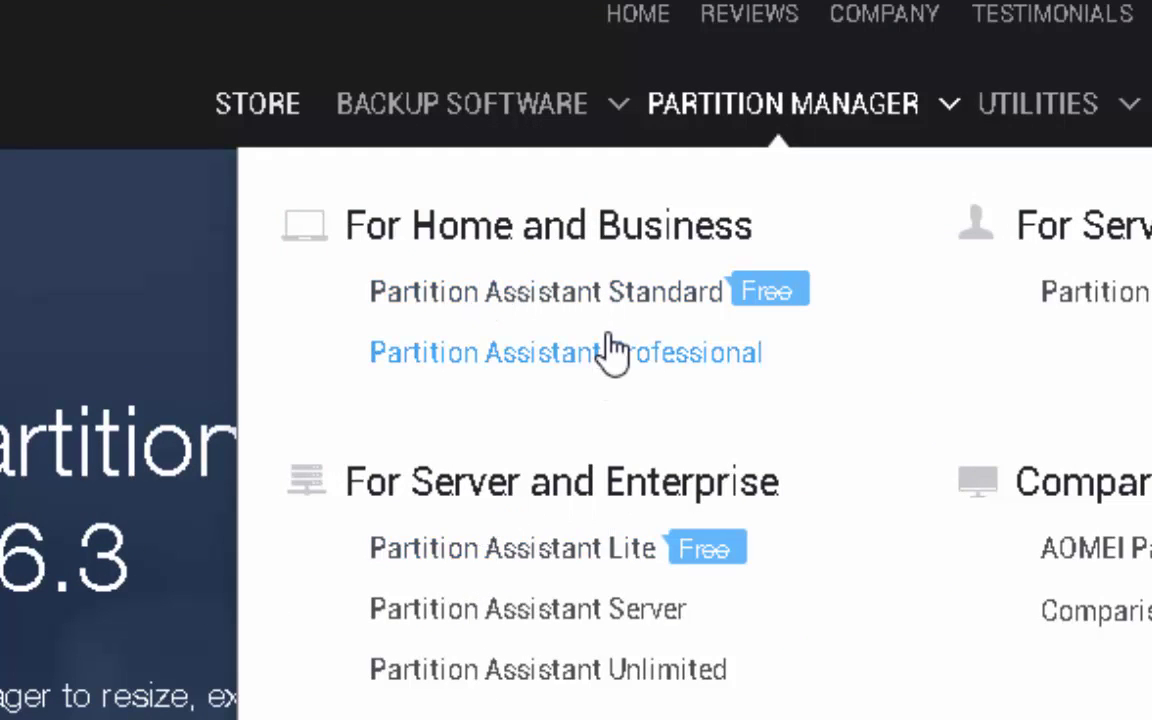
{"action": "left_click", "coordinate": [496, 298]}
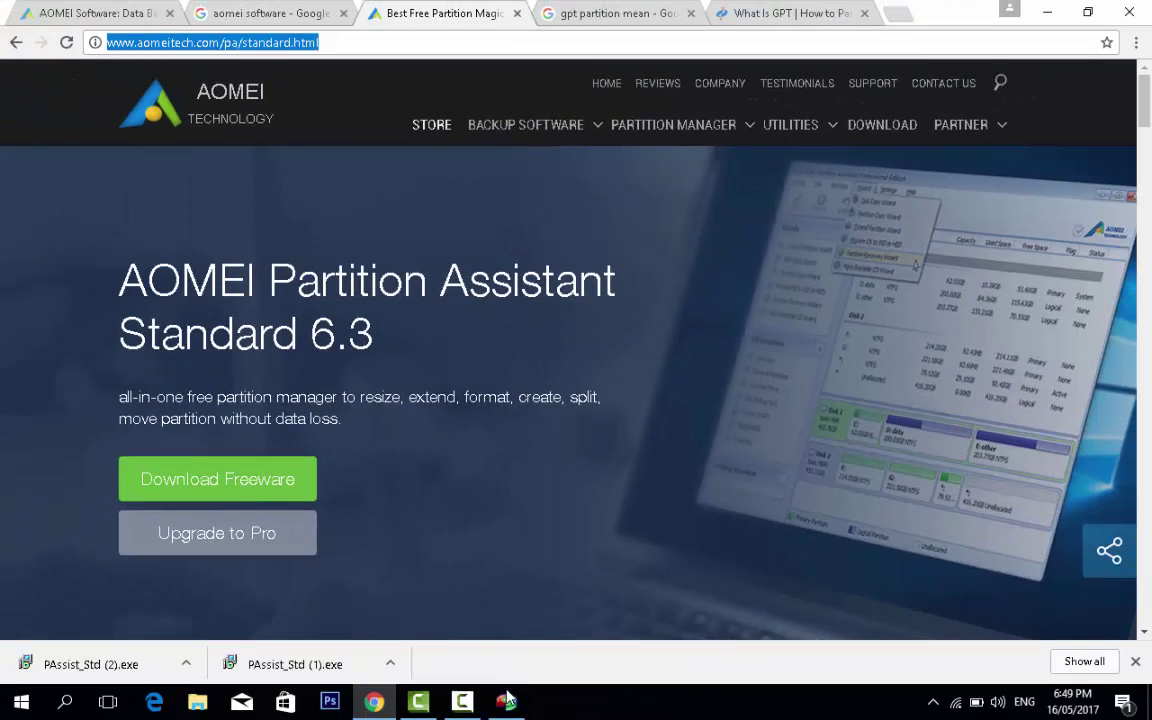
Check the AOMEI Partition Assistant window, minimize it, and close the browser to reach the desktop.
{"action": "left_click", "coordinate": [507, 699]}
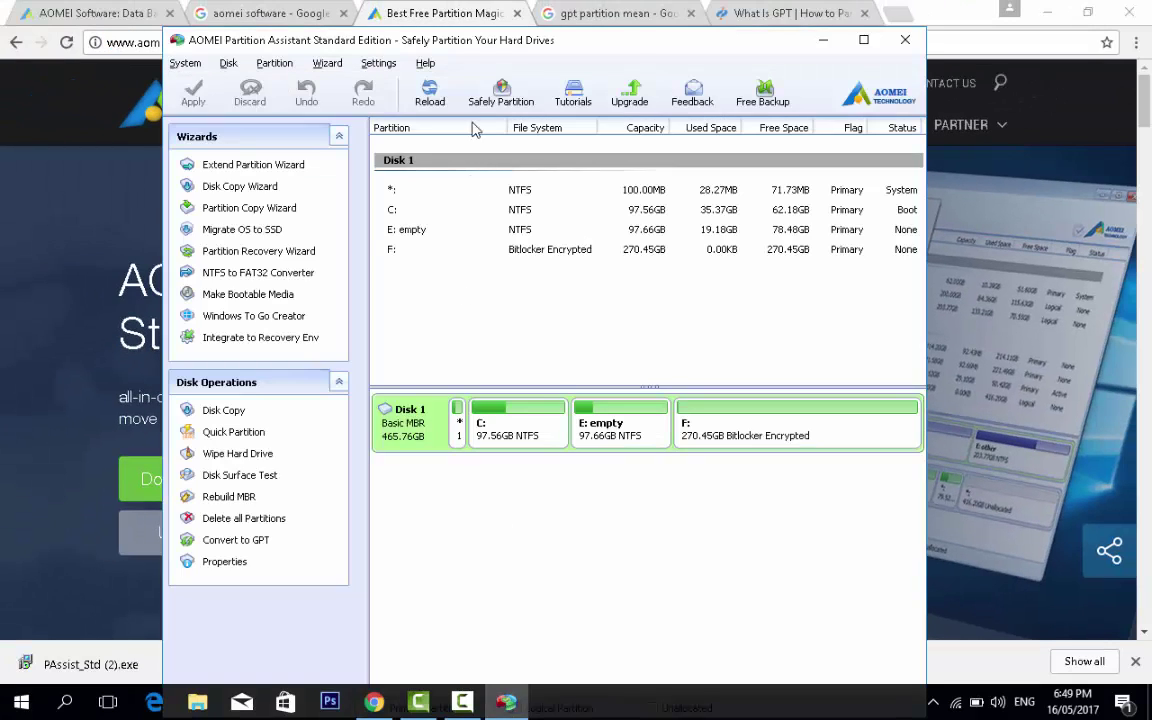
{"action": "left_click", "coordinate": [823, 40]}
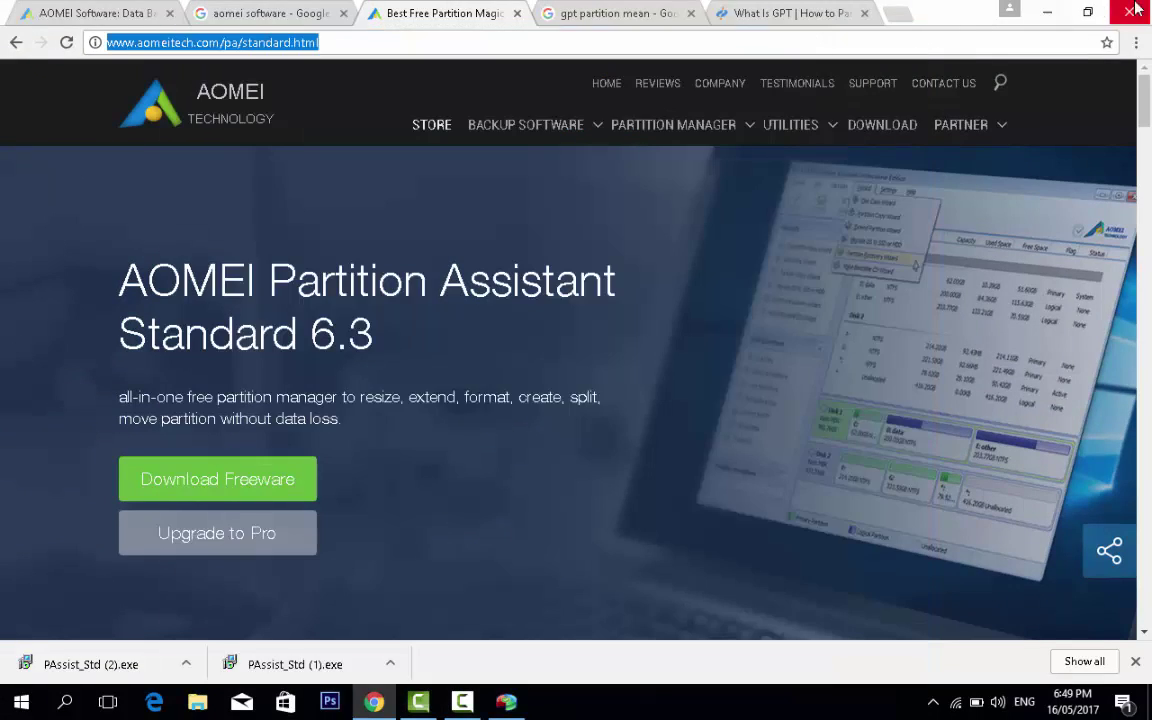
{"action": "left_click", "coordinate": [1133, 11]}
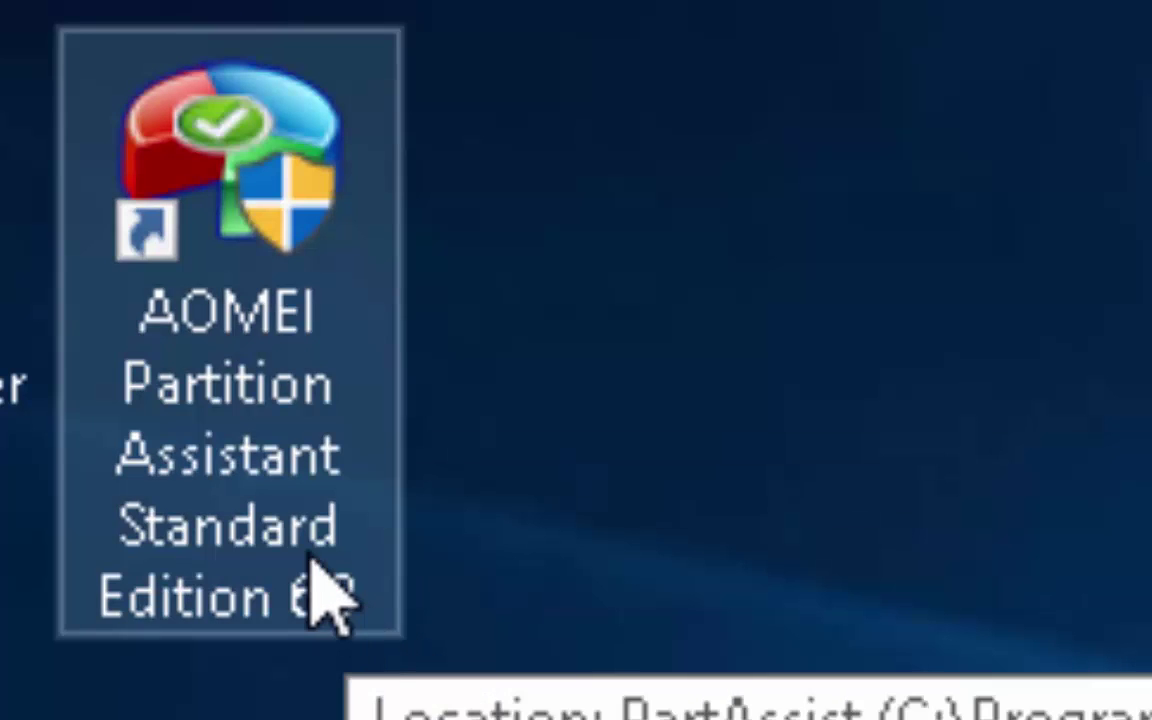
Examine the launch options of the AOMEI Partition Assistant desktop shortcut, including Run as administrator, and dismiss them.
{"action": "right_click", "coordinate": [305, 552]}
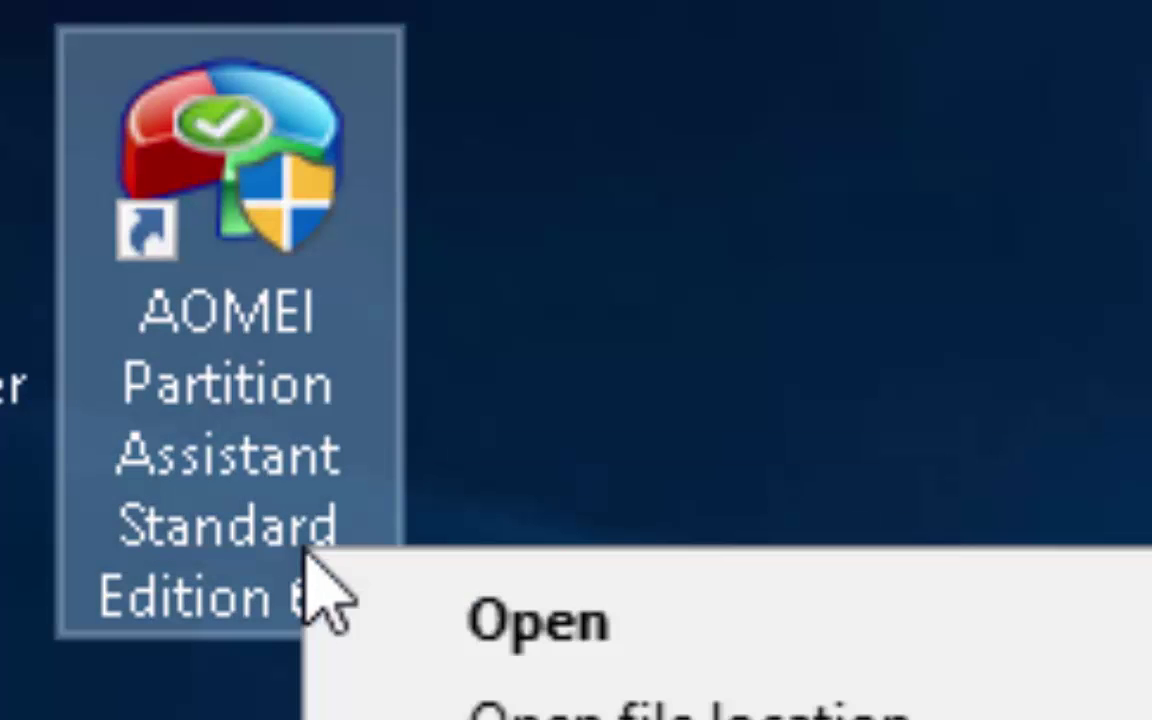
{"action": "key", "text": "Escape"}
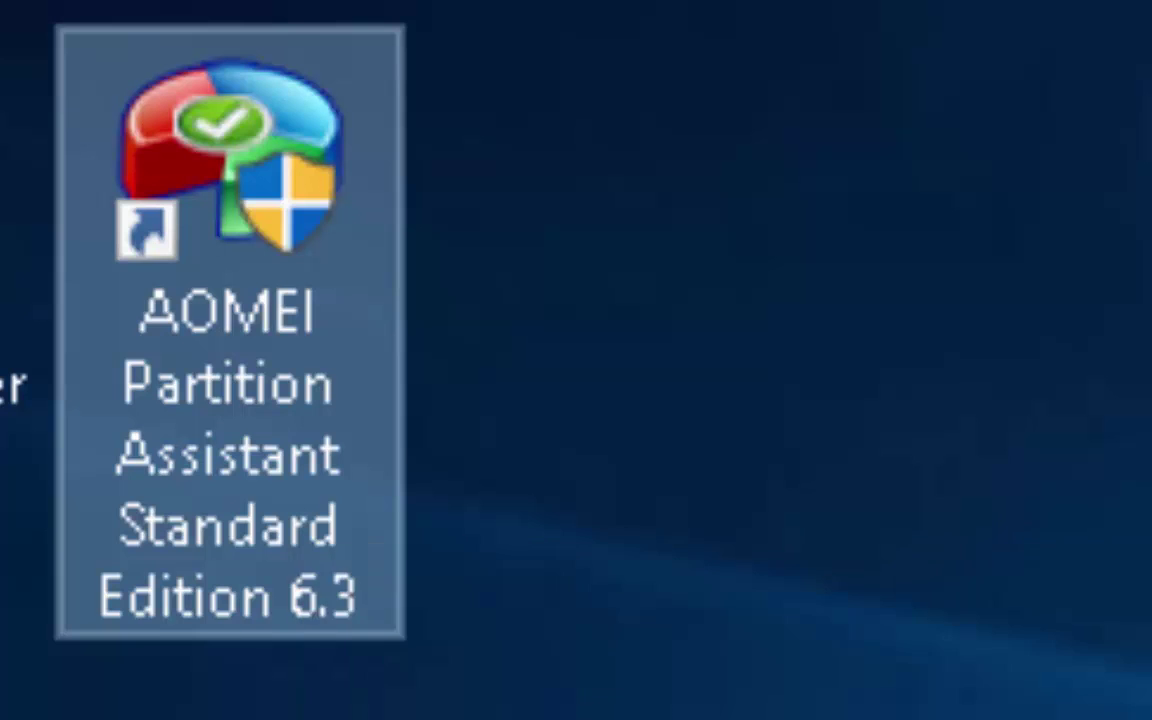
{"action": "key", "text": "shift+F10"}
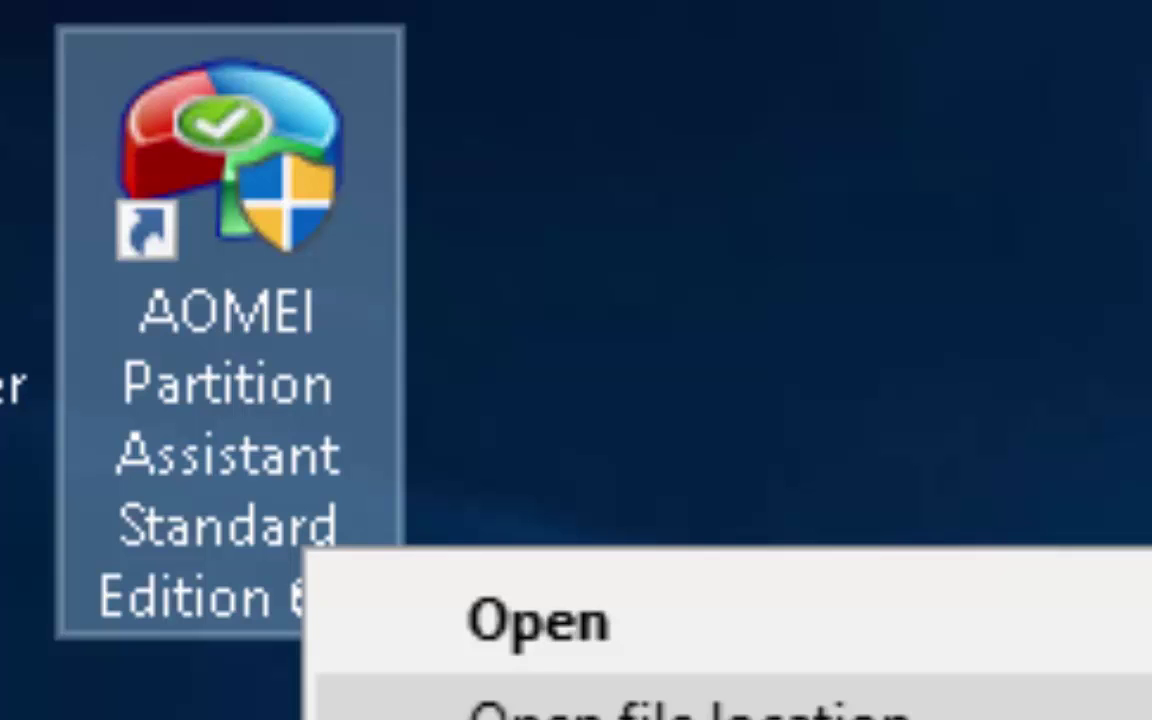
{"action": "key", "text": "Escape"}
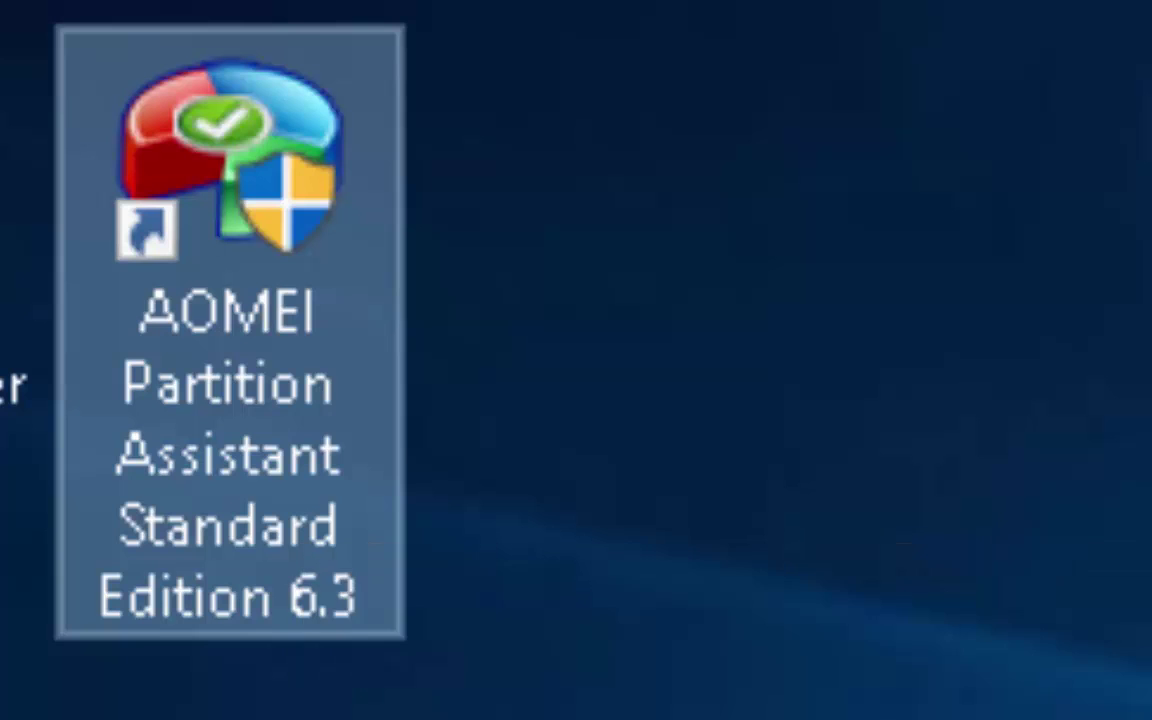
{"action": "key", "text": "shift+F10"}
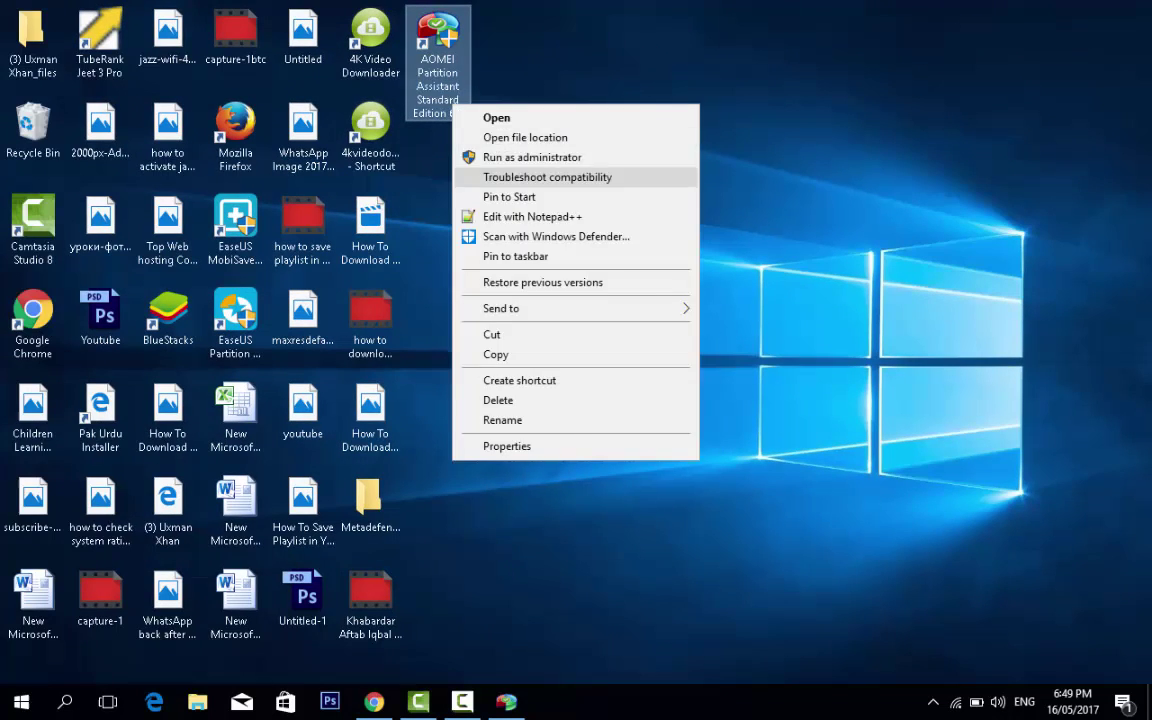
{"action": "key", "text": "Up"}
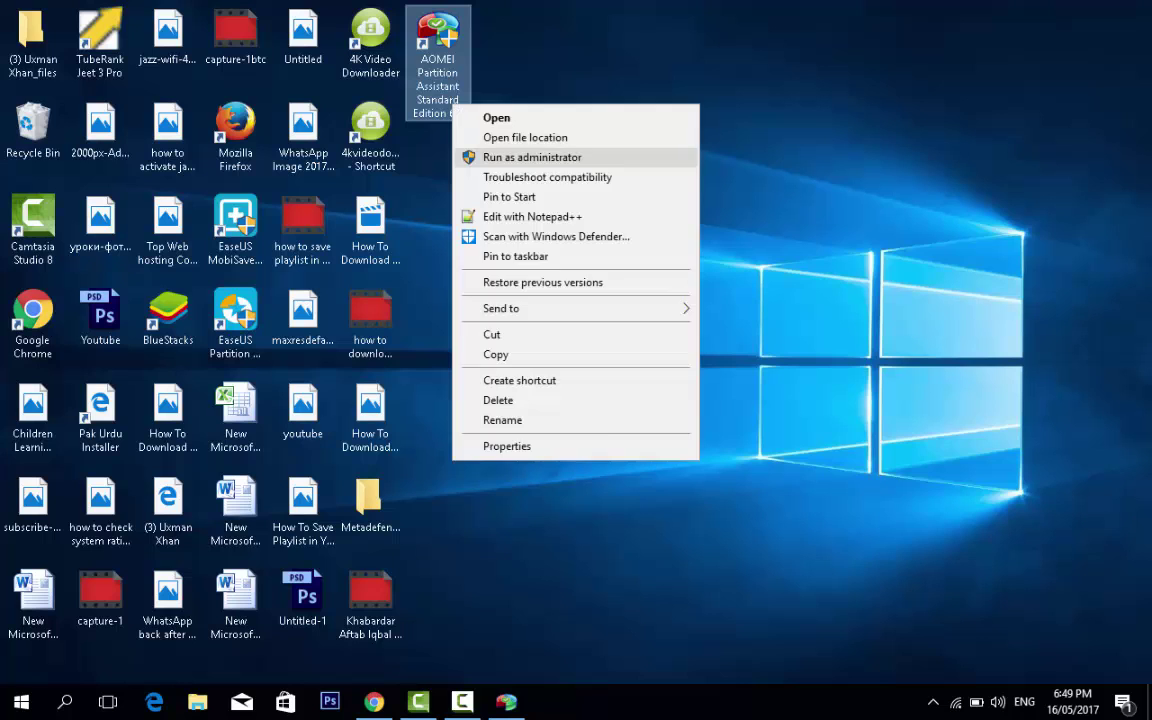
{"action": "key", "text": "Up"}
{"action": "key", "text": "Escape"}
{"action": "key", "text": "Return"}
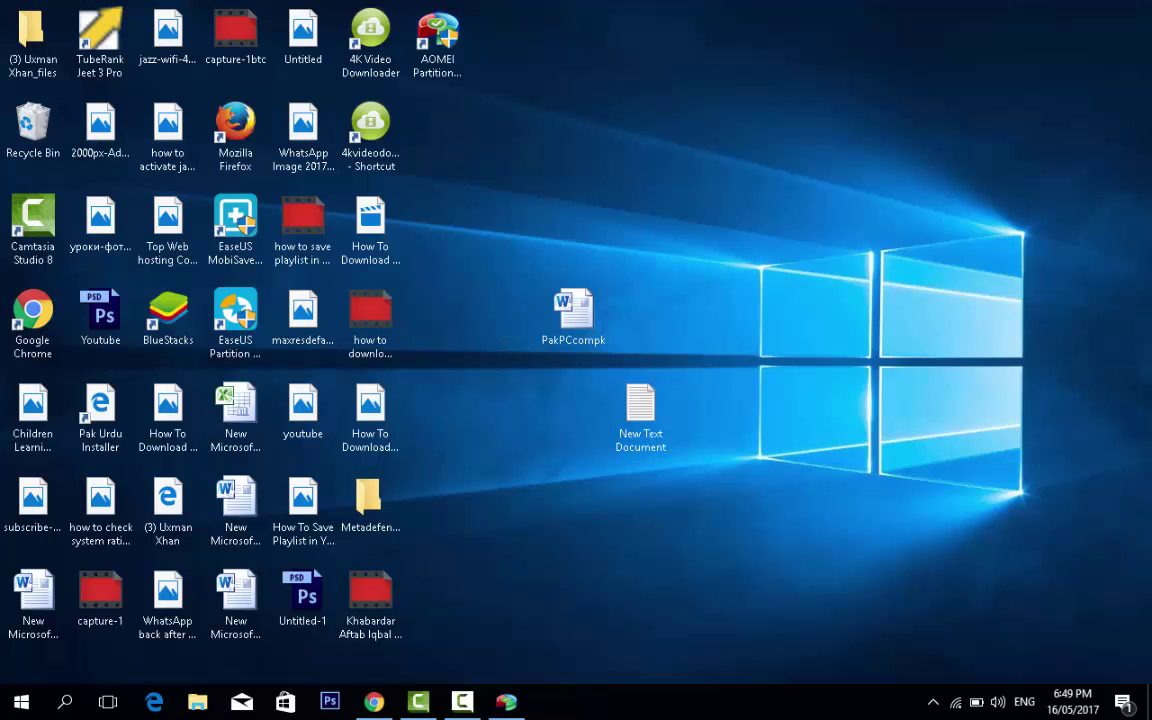
{"action": "left_click", "coordinate": [636, 410]}
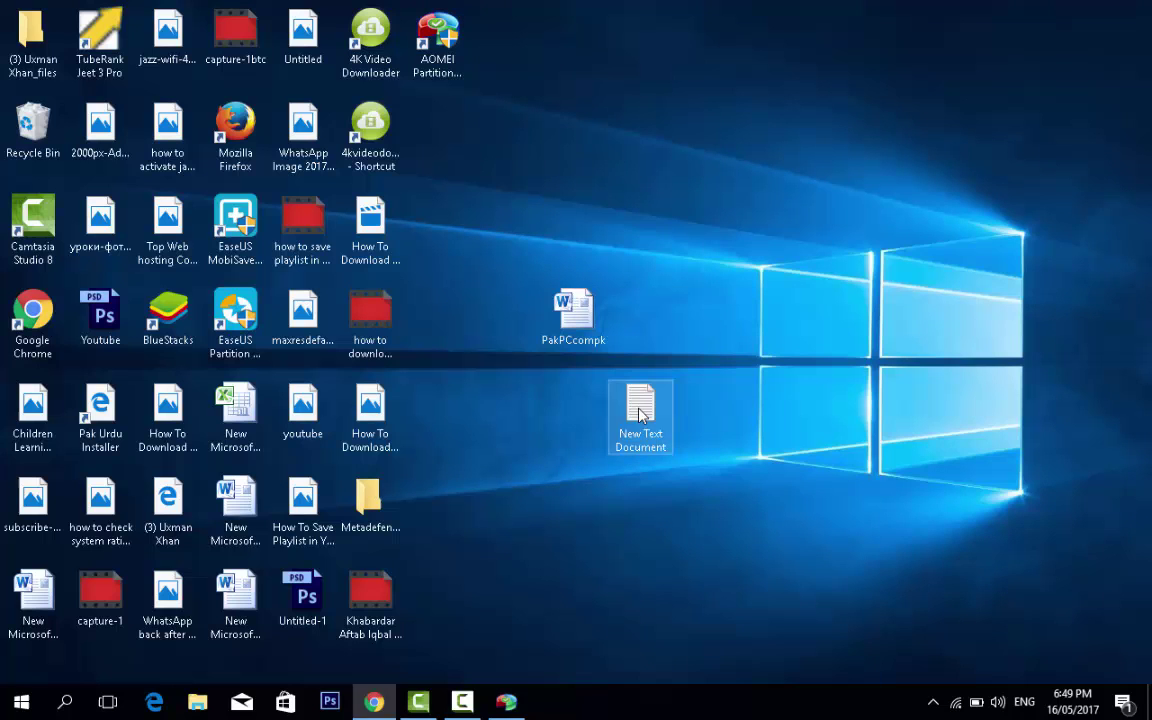
Switch to AOMEI Partition Assistant and review the operations available for Disk 1.
{"action": "left_click", "coordinate": [506, 701]}
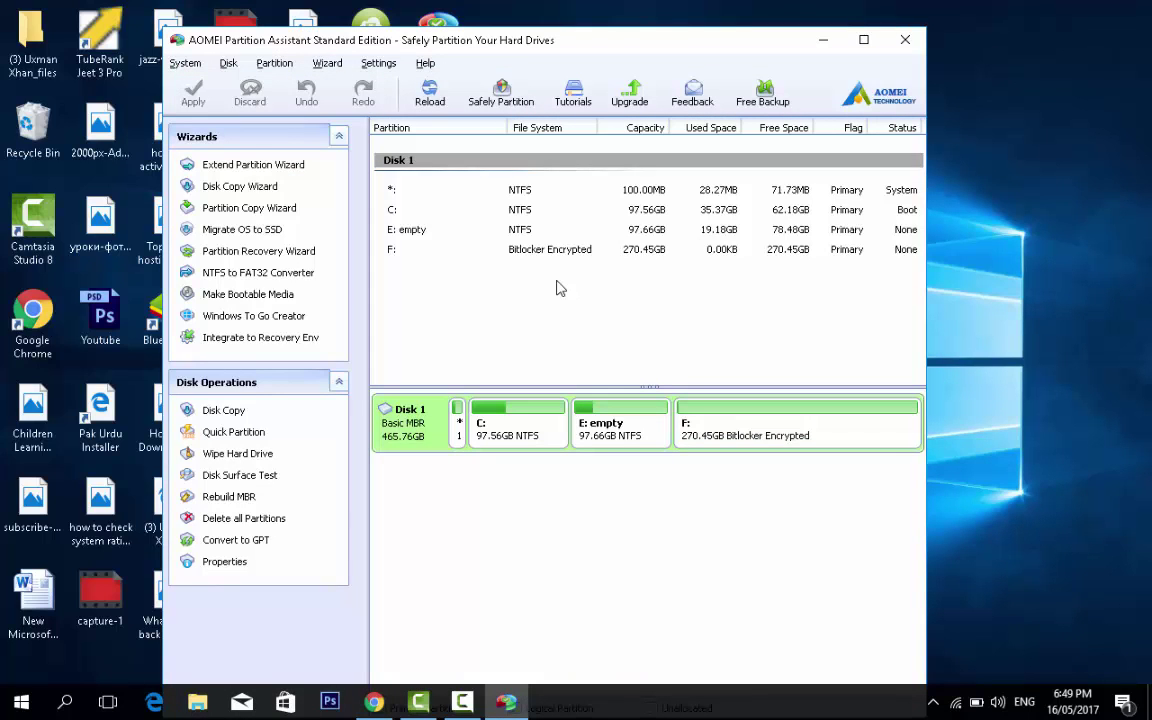
{"action": "right_click", "coordinate": [426, 427]}
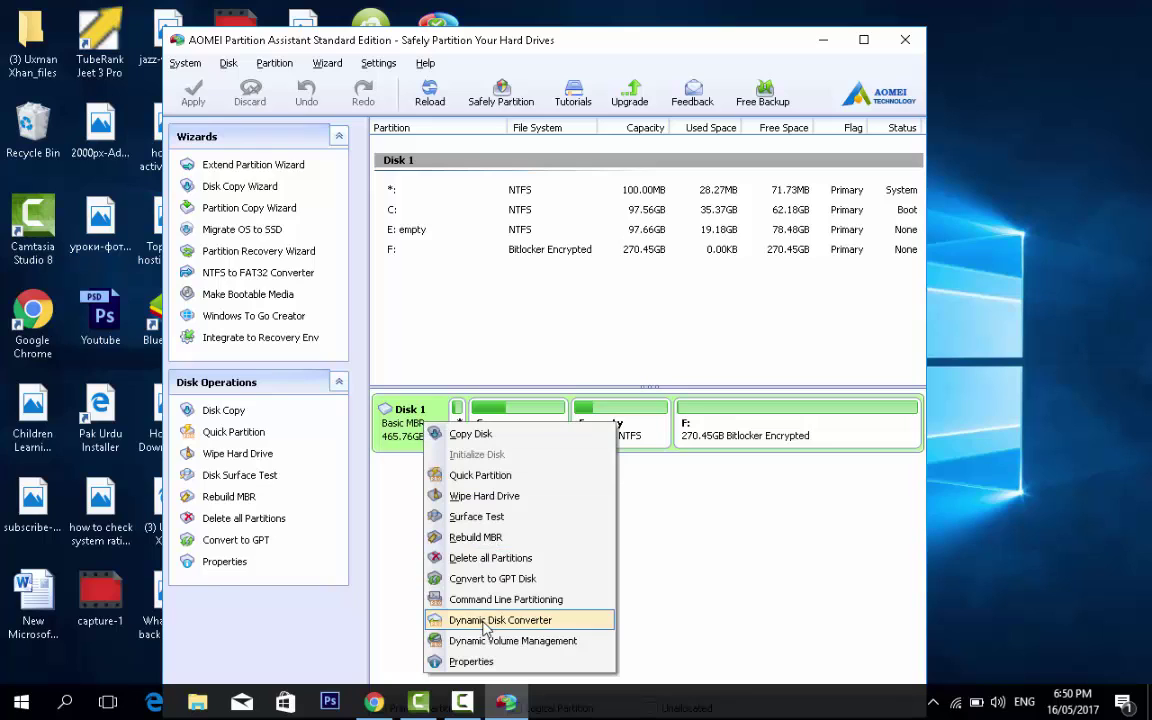
{"action": "left_click", "coordinate": [730, 543]}
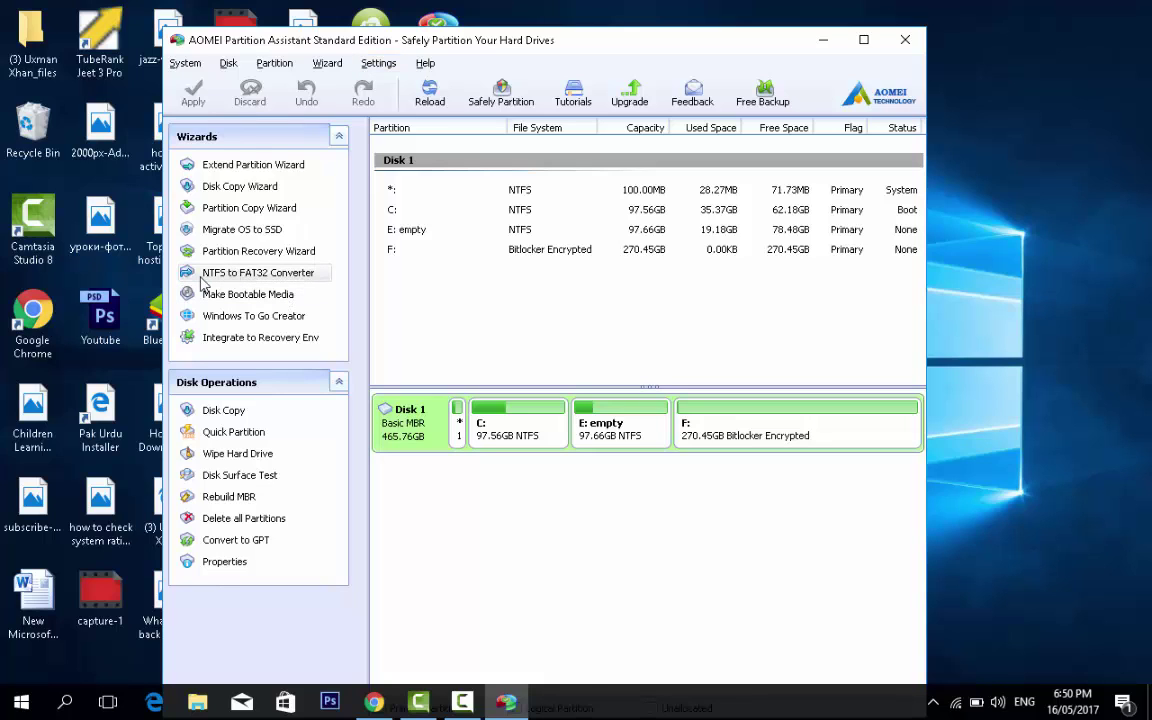
View the NTFS to FAT32 Converter wizard's conversion options and cancel the wizard.
{"action": "left_click", "coordinate": [239, 280]}
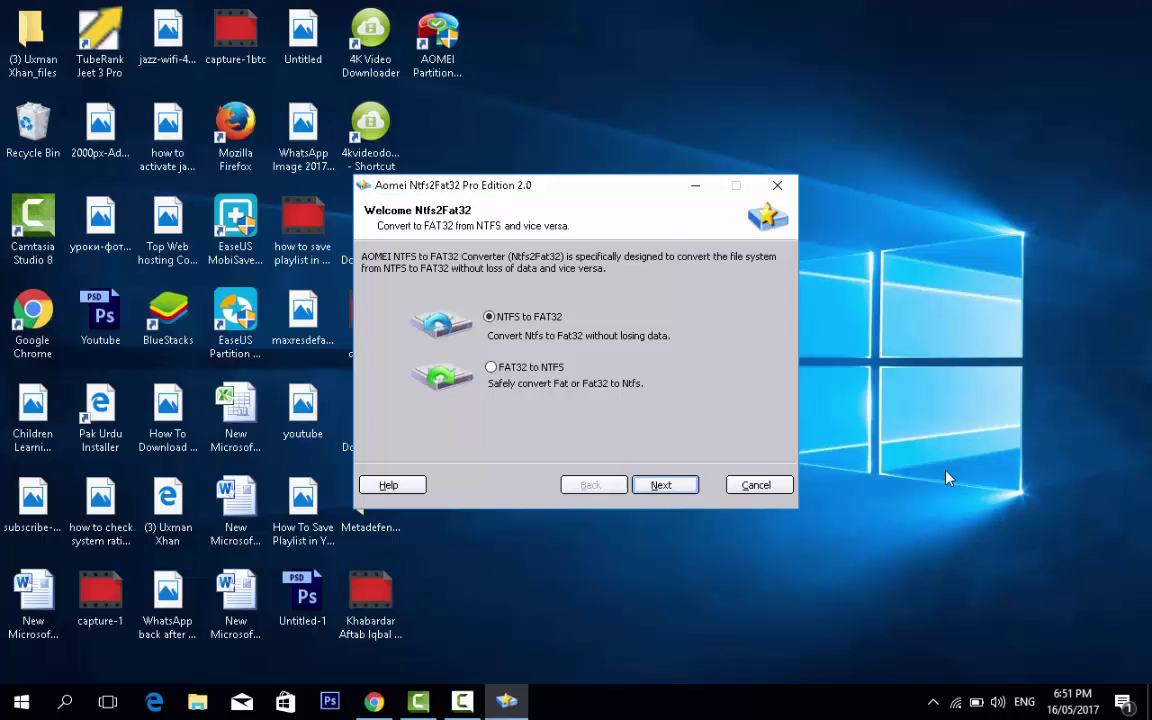
{"action": "left_click", "coordinate": [766, 488]}
{"action": "left_click", "coordinate": [604, 390]}
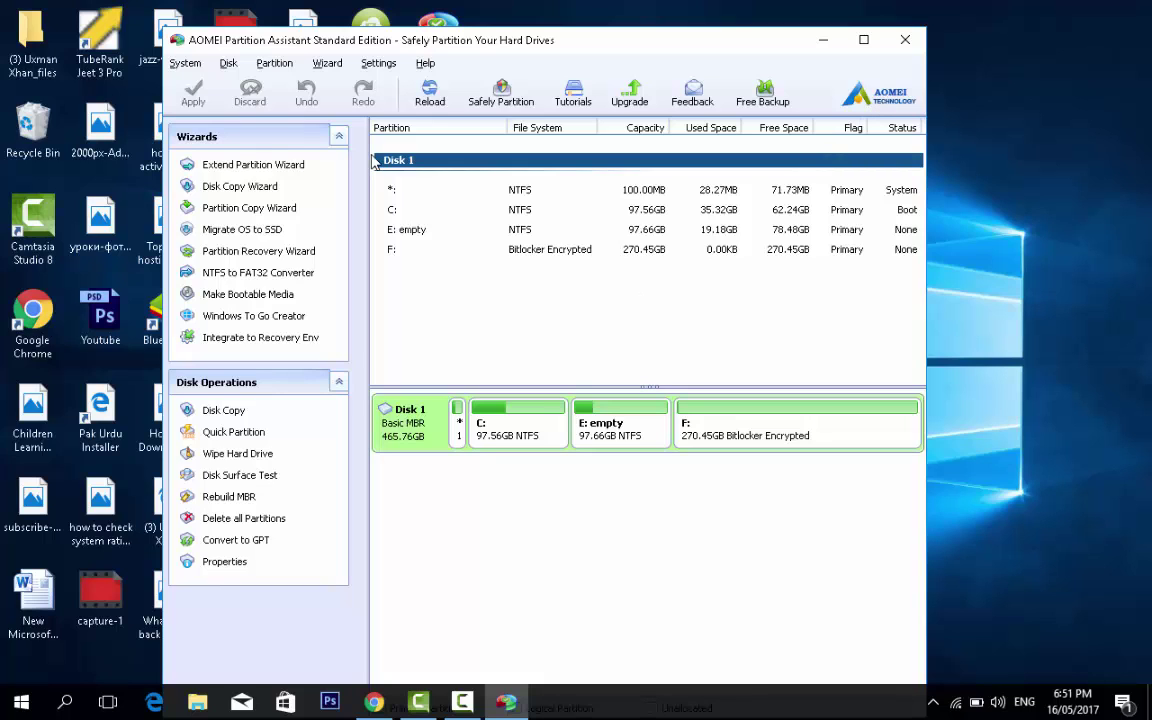
Open the upgrade page and compare the features of AOMEI PA Standard with those of the Professional edition.
{"action": "left_click", "coordinate": [620, 94]}
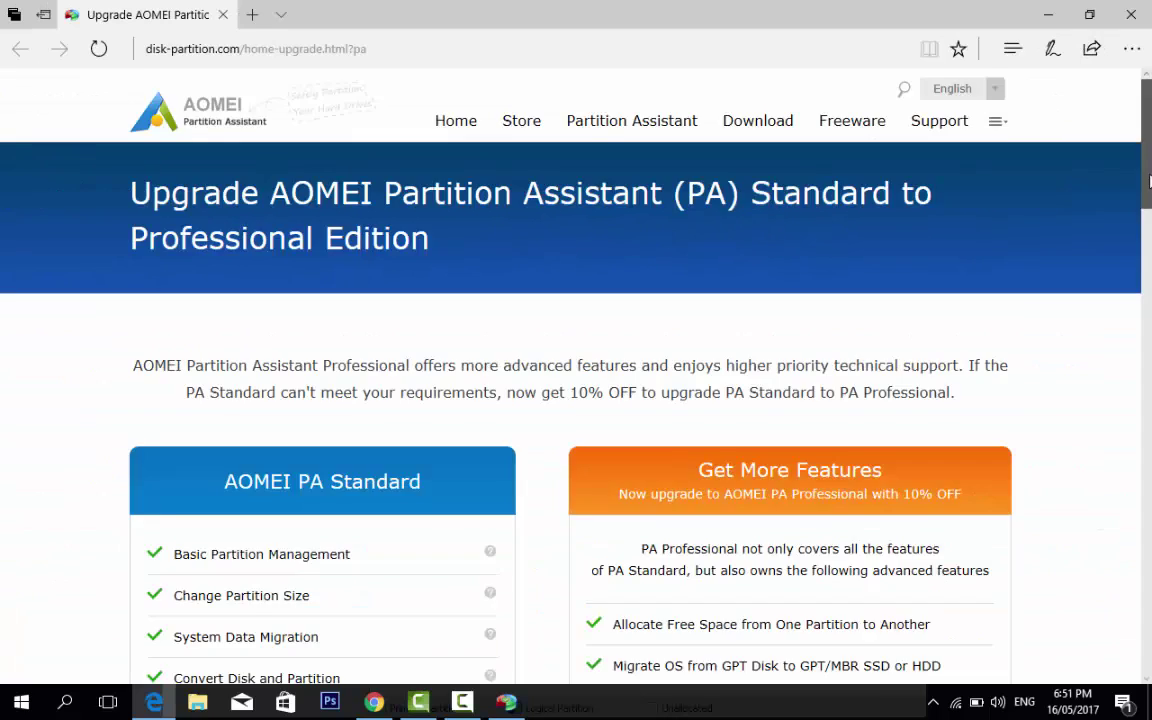
{"action": "scroll", "coordinate": [1149, 238], "scroll_direction": "down", "scroll_amount": 3}
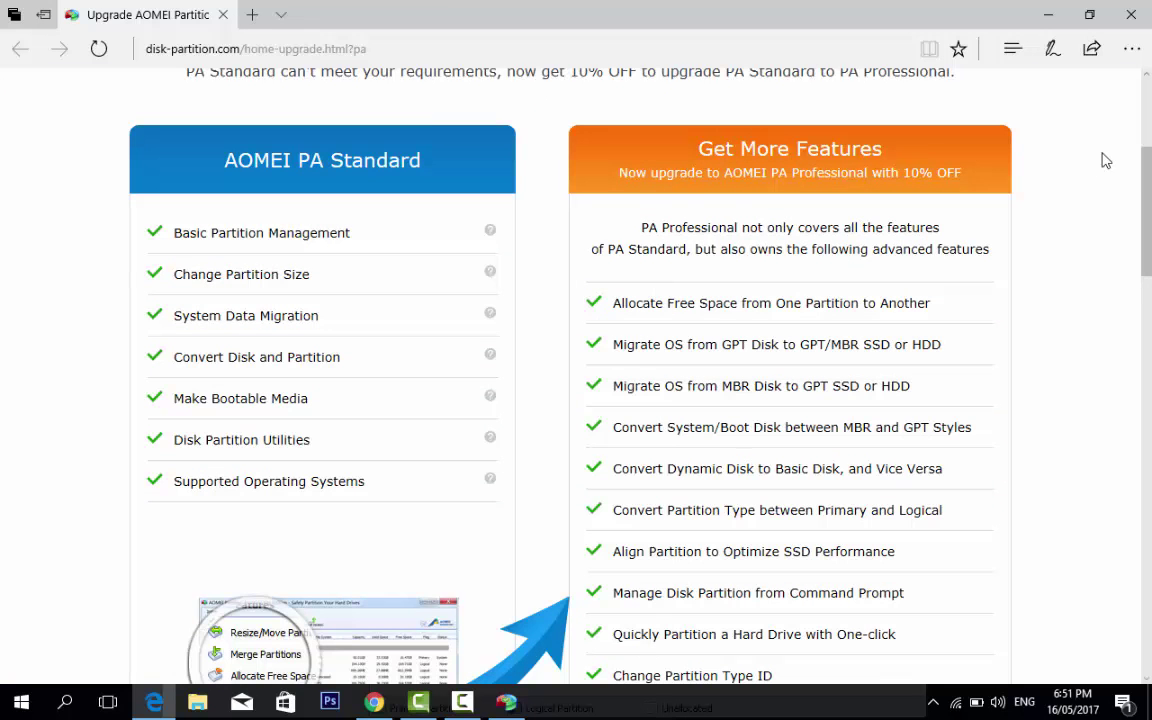
{"action": "scroll", "coordinate": [1149, 180], "scroll_direction": "down", "scroll_amount": 2}
{"action": "scroll", "coordinate": [1149, 176], "scroll_direction": "up", "scroll_amount": 1}
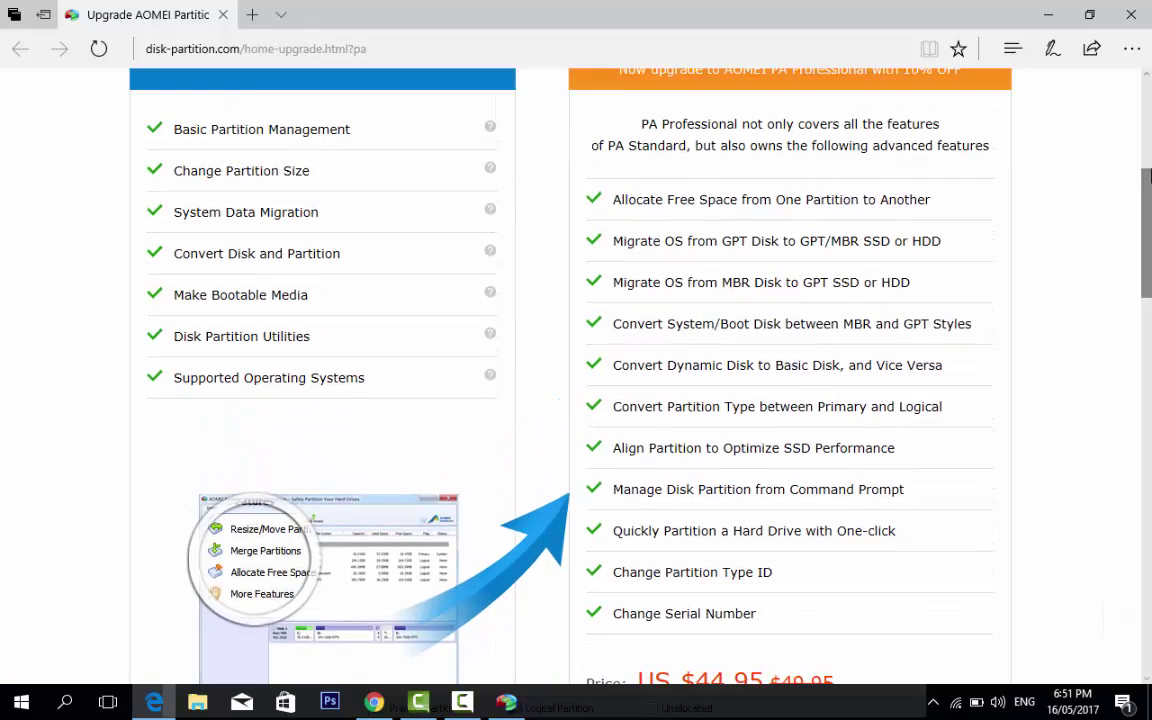
{"action": "scroll", "coordinate": [1149, 176], "scroll_direction": "up", "scroll_amount": 4}
{"action": "scroll", "coordinate": [1149, 330], "scroll_direction": "down", "scroll_amount": 7}
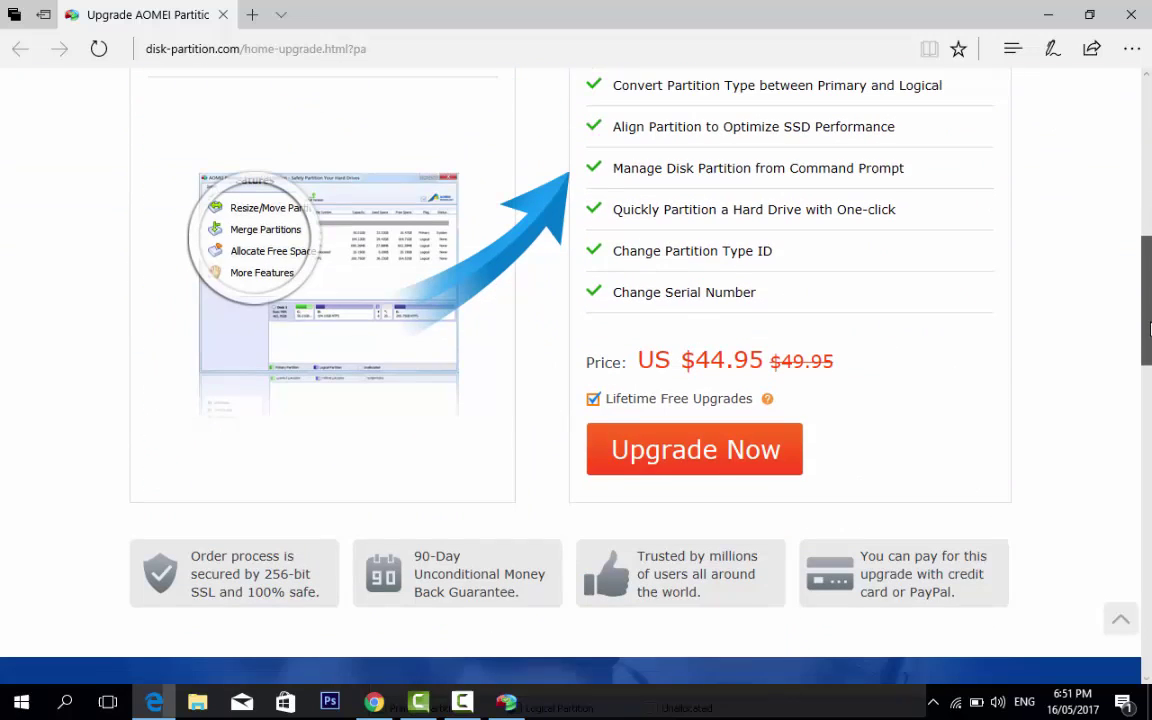
{"action": "scroll", "coordinate": [1149, 330], "scroll_direction": "up", "scroll_amount": 1}
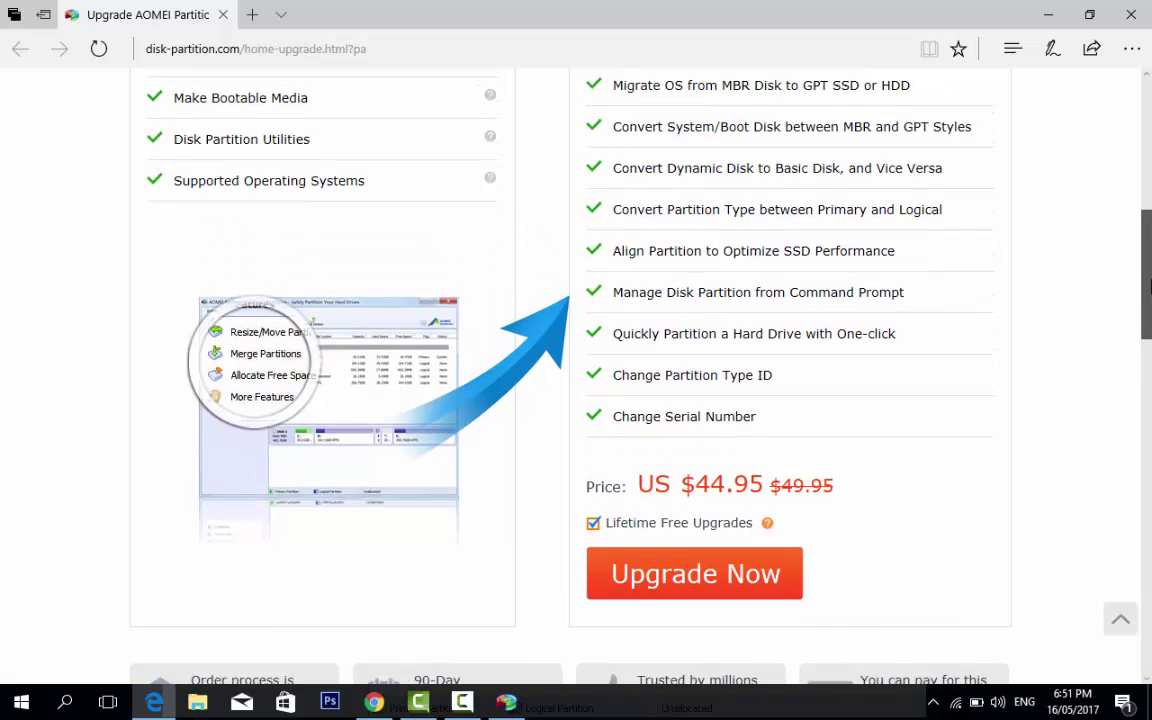
{"action": "scroll", "coordinate": [1149, 288], "scroll_direction": "up", "scroll_amount": 1}
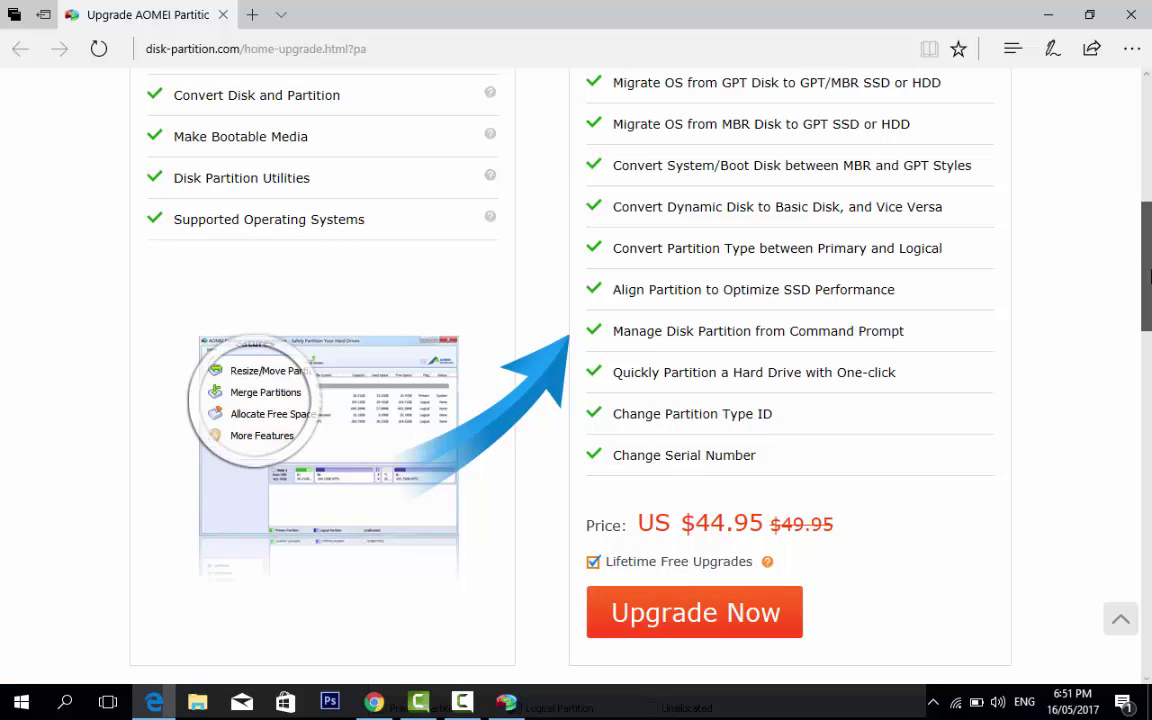
{"action": "scroll", "coordinate": [1149, 276], "scroll_direction": "up", "scroll_amount": 1}
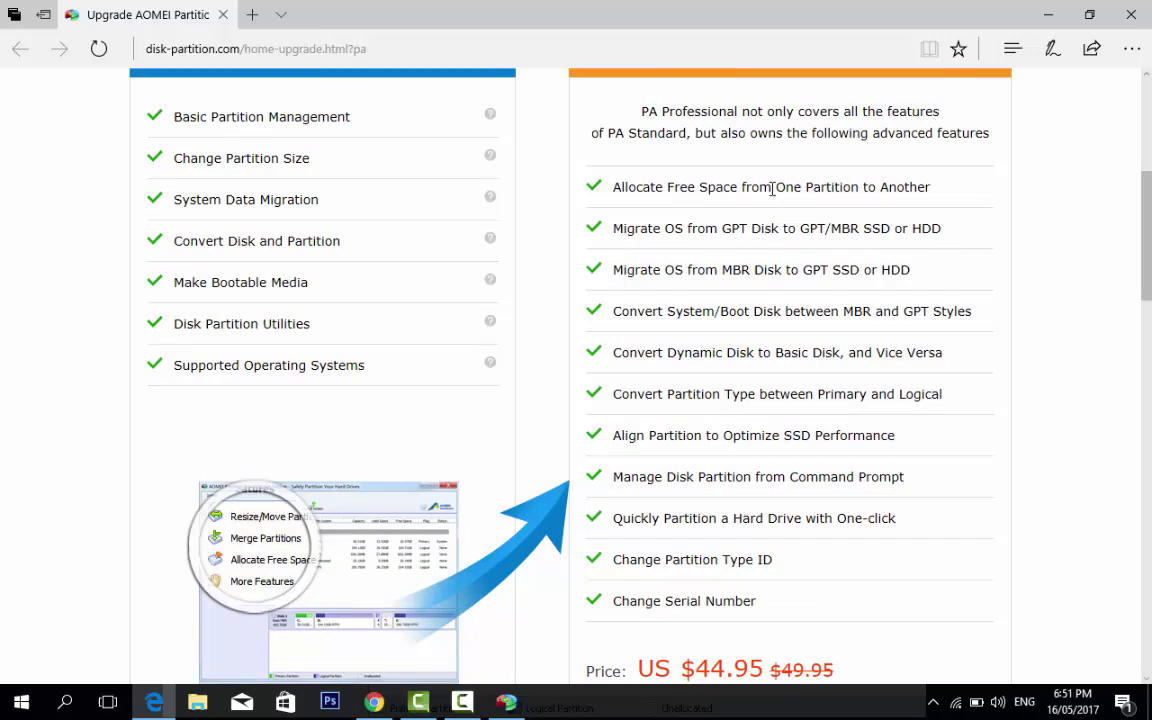
{"action": "scroll", "coordinate": [1149, 220], "scroll_direction": "up", "scroll_amount": 2}
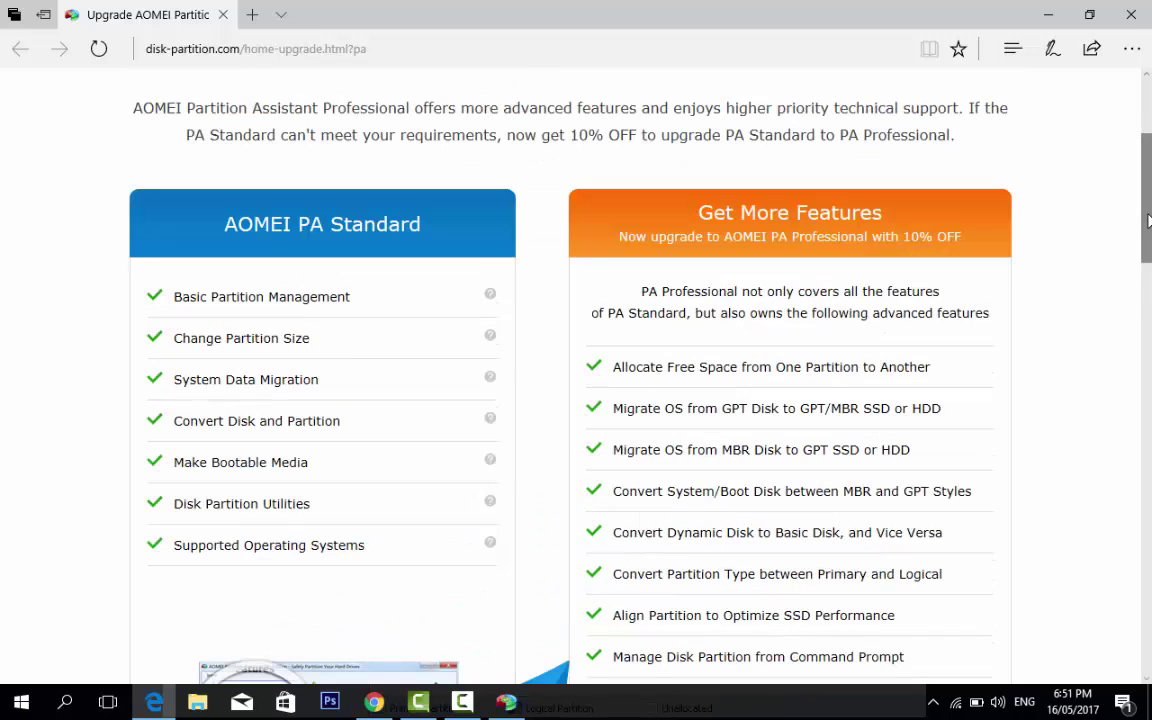
{"action": "left_click_drag", "start_coordinate": [1149, 220], "coordinate": [1149, 250]}
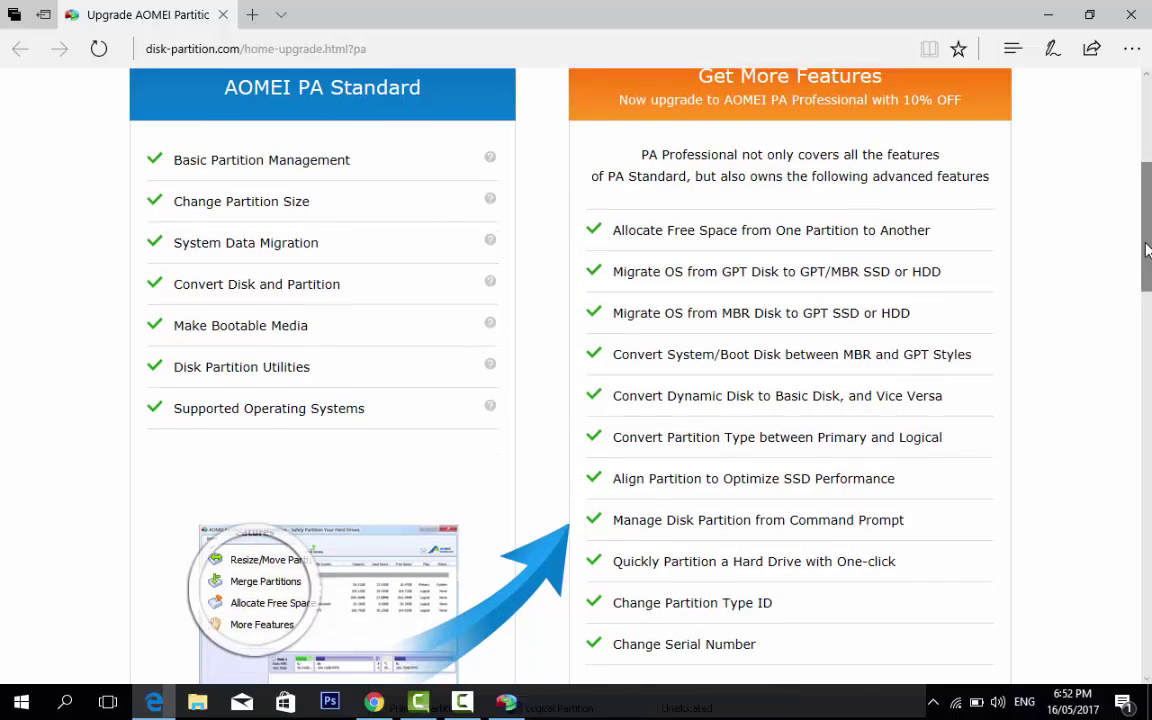
Review the Professional edition's advanced features and upgrade price, and open its order page.
{"action": "left_click_drag", "start_coordinate": [1148, 250], "coordinate": [1149, 280]}
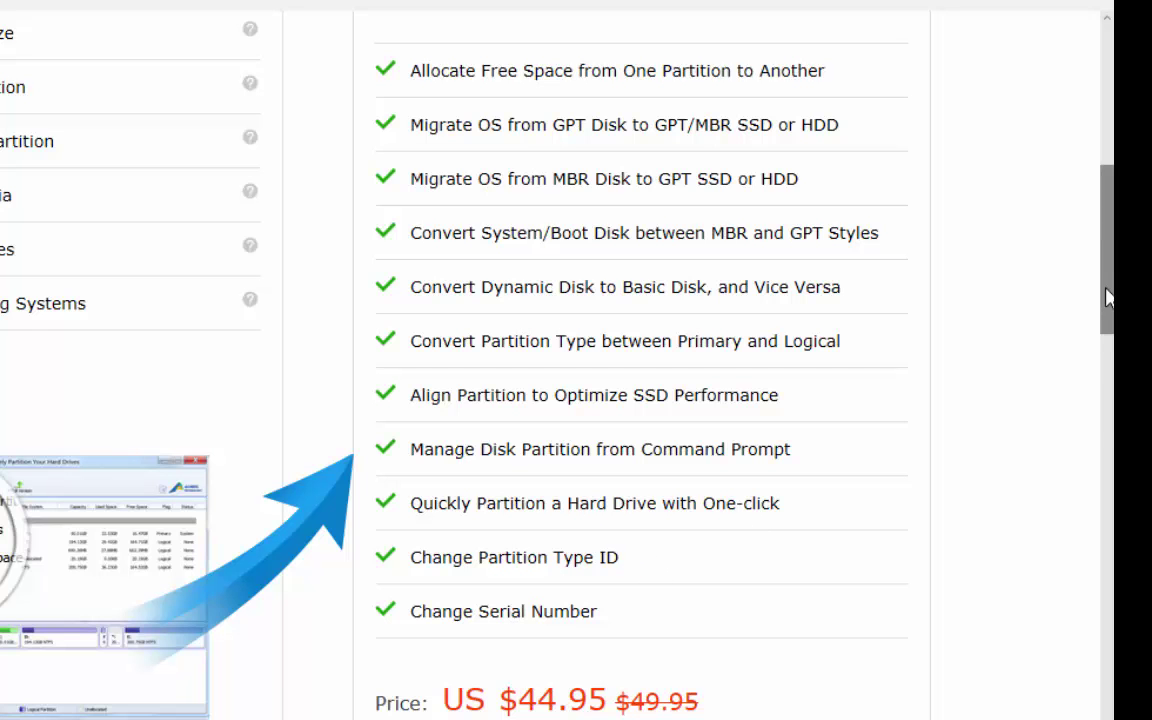
{"action": "left_click_drag", "start_coordinate": [1106, 296], "coordinate": [1101, 393]}
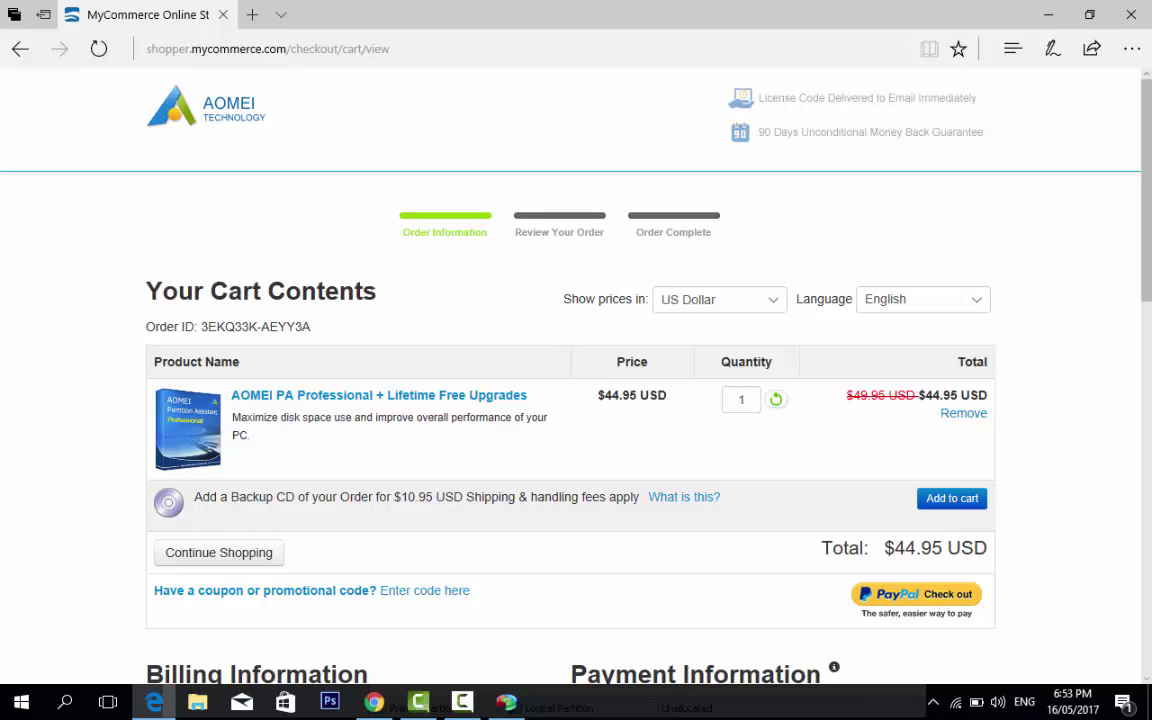
Examine the order page's cart contents, billing fields and payment options for AOMEI PA Professional, and close the browser.
{"action": "left_click_drag", "start_coordinate": [1150, 182], "coordinate": [1150, 288]}
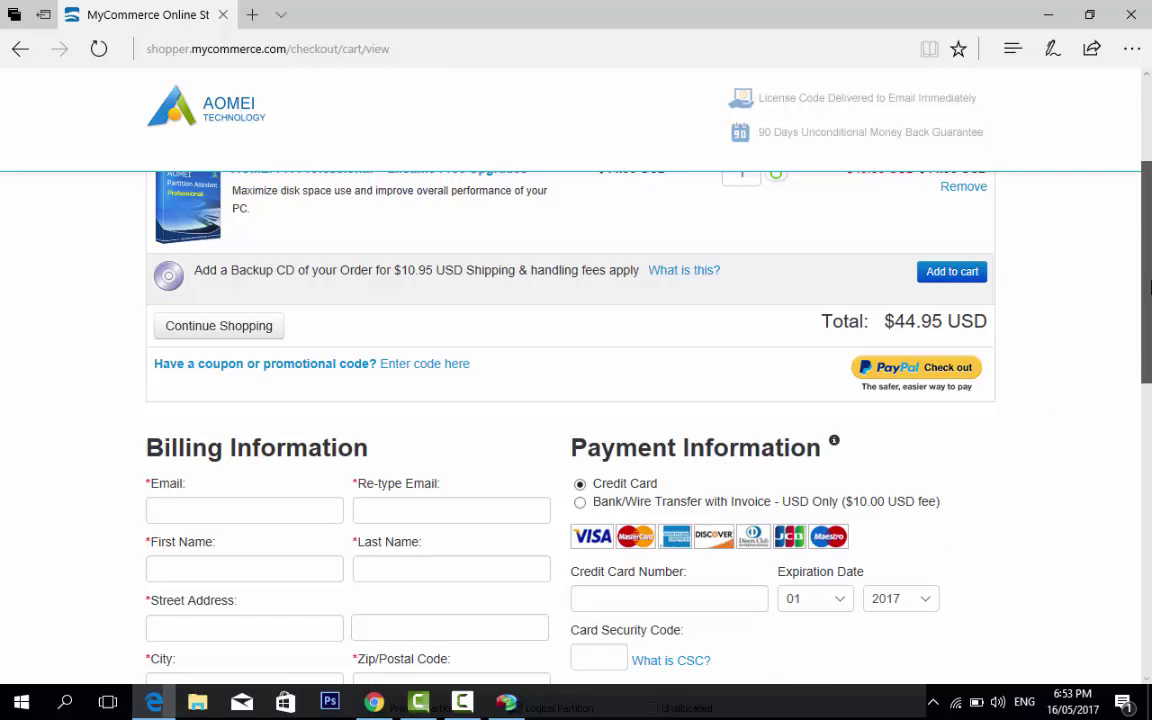
{"action": "left_click_drag", "start_coordinate": [1150, 288], "coordinate": [1150, 397]}
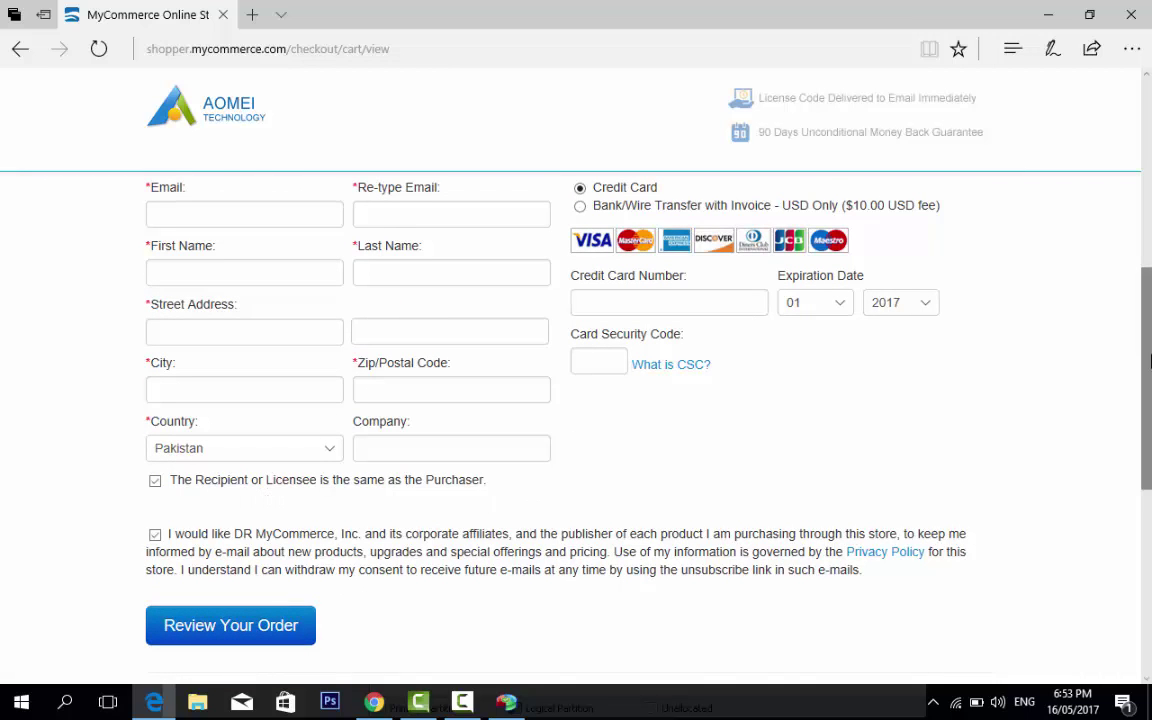
{"action": "left_click_drag", "start_coordinate": [1148, 365], "coordinate": [1145, 120]}
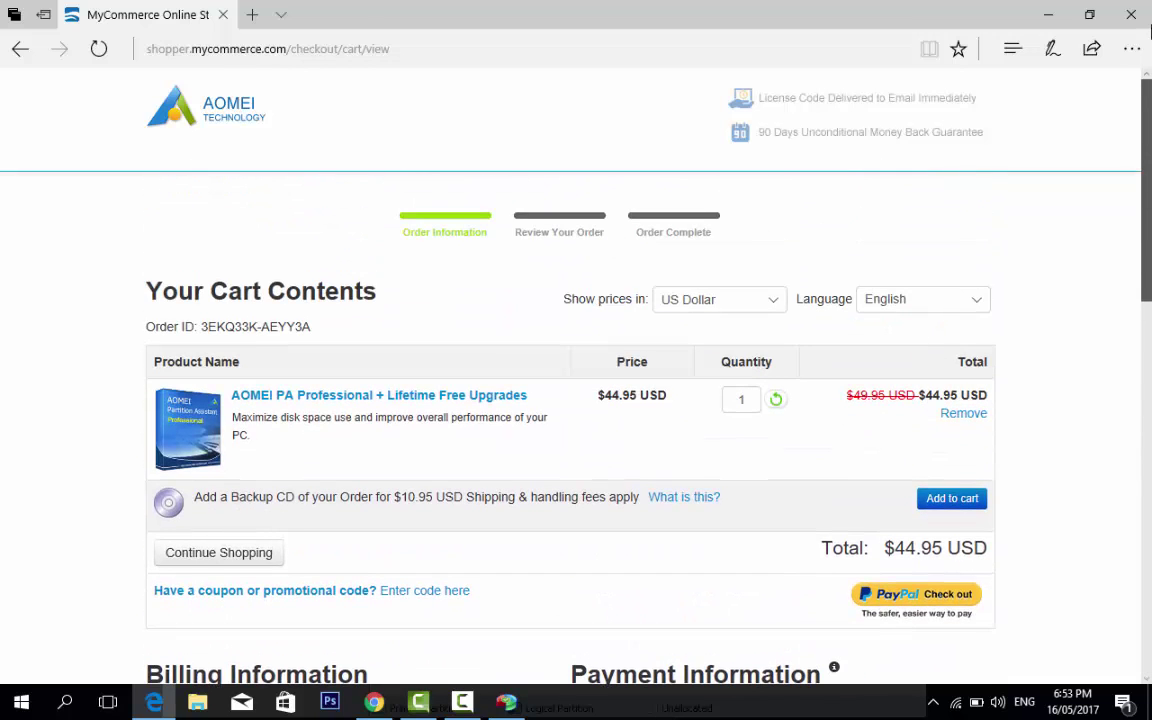
{"action": "left_click", "coordinate": [1133, 25]}
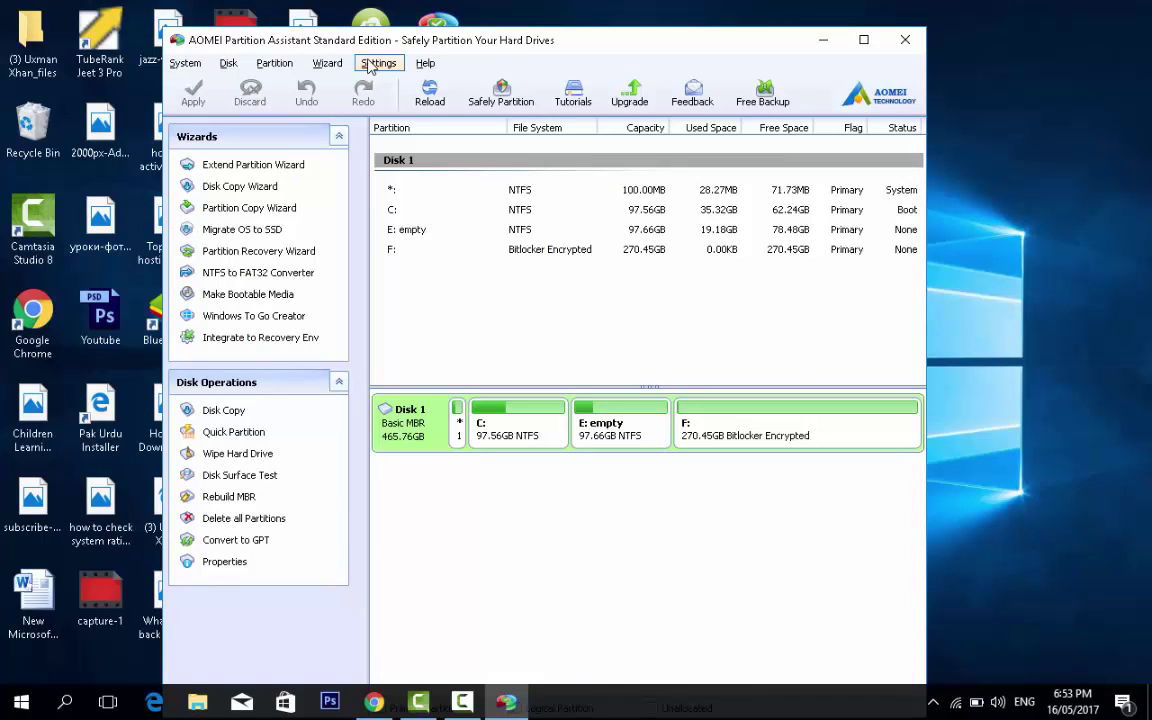
View the operations offered for Disk 1 in the disk map, including Convert to GPT Disk, and dismiss them.
{"action": "right_click", "coordinate": [398, 437]}
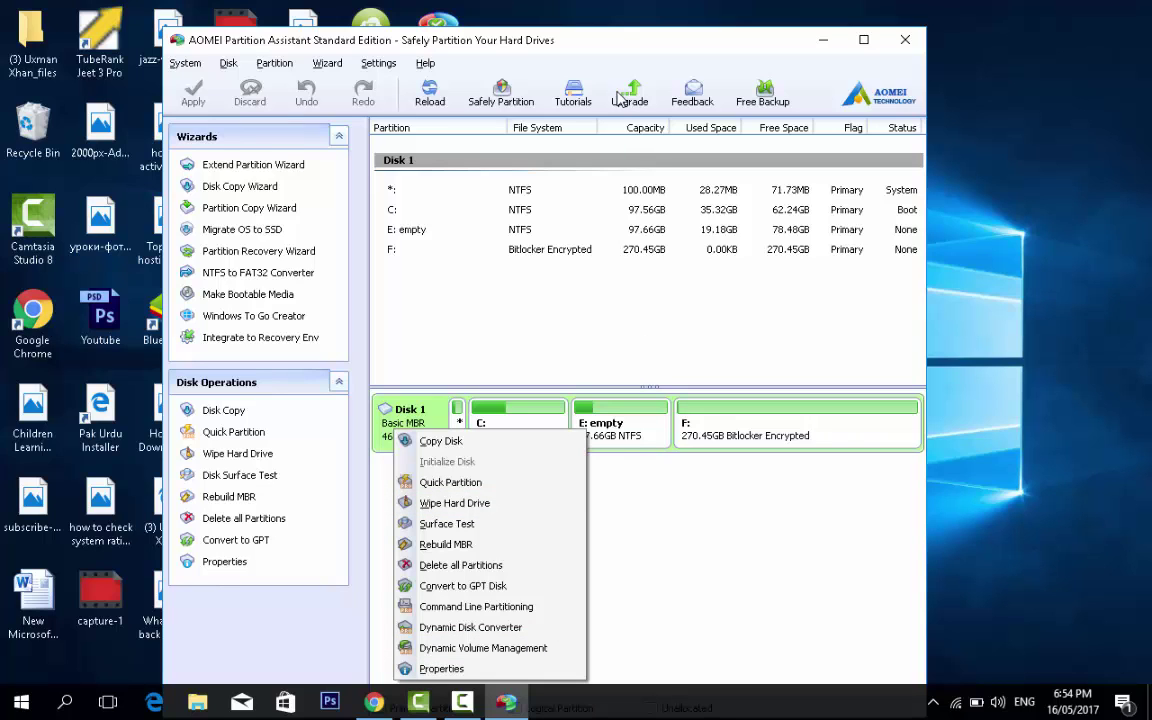
{"action": "left_click", "coordinate": [471, 308]}
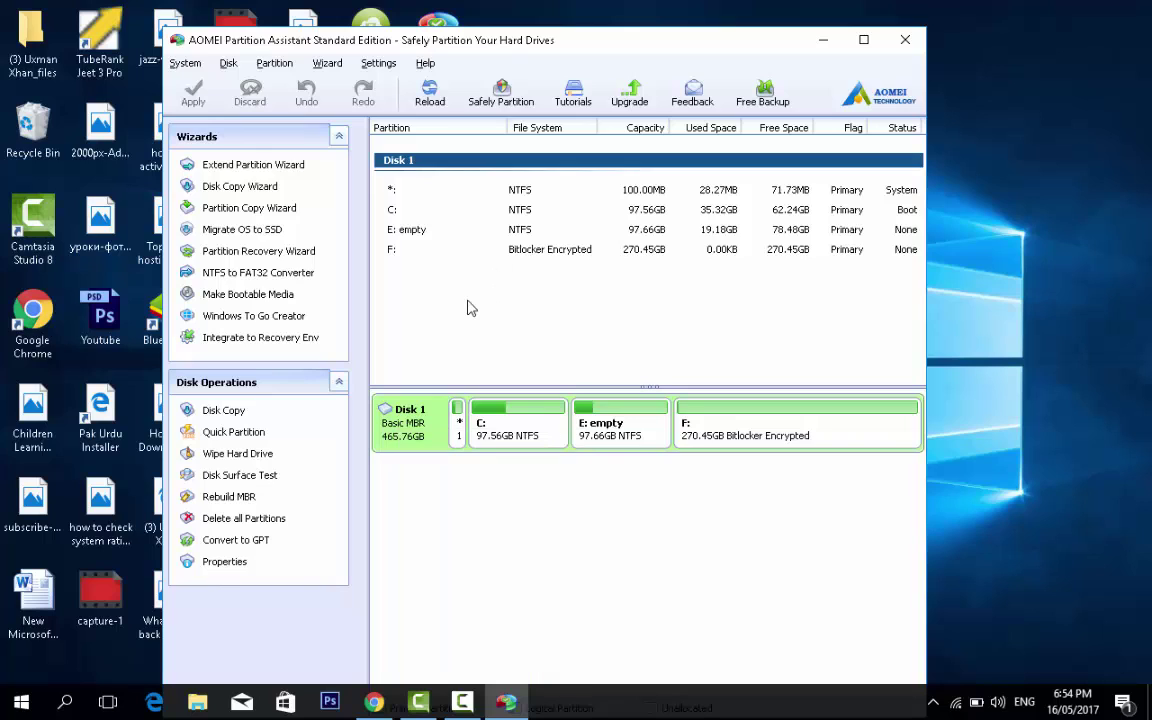